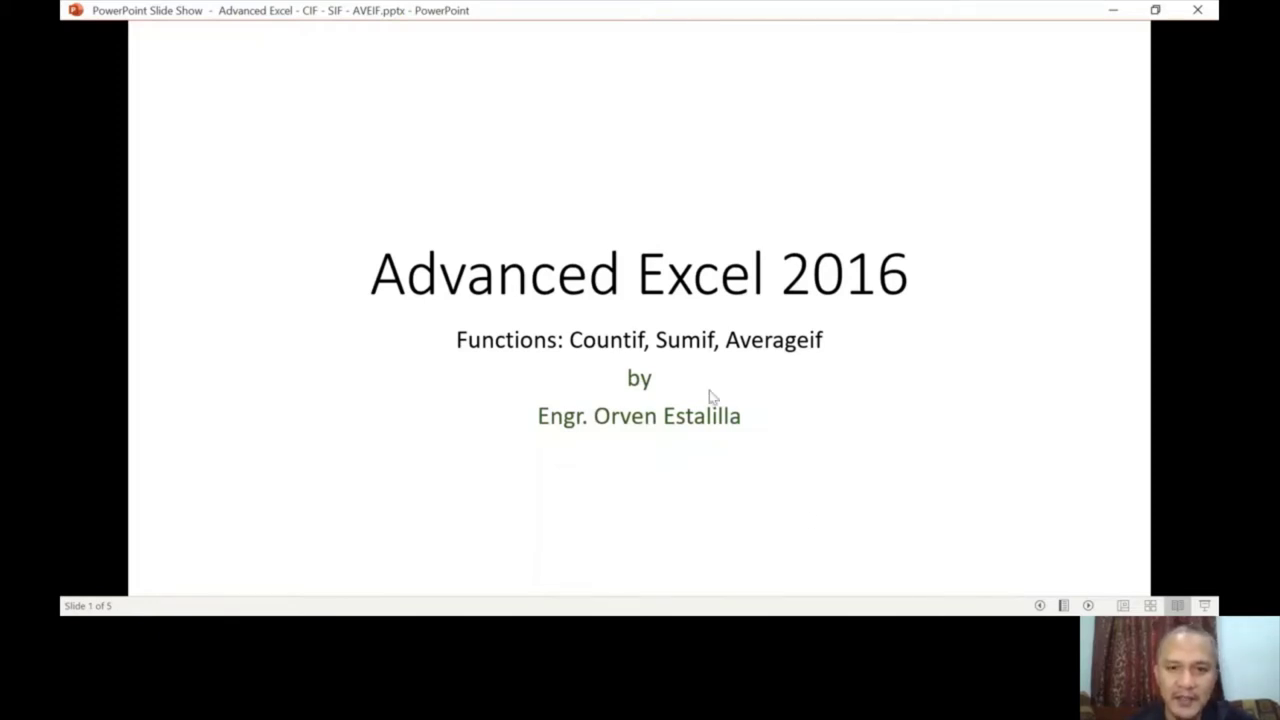
left_click(838, 421)
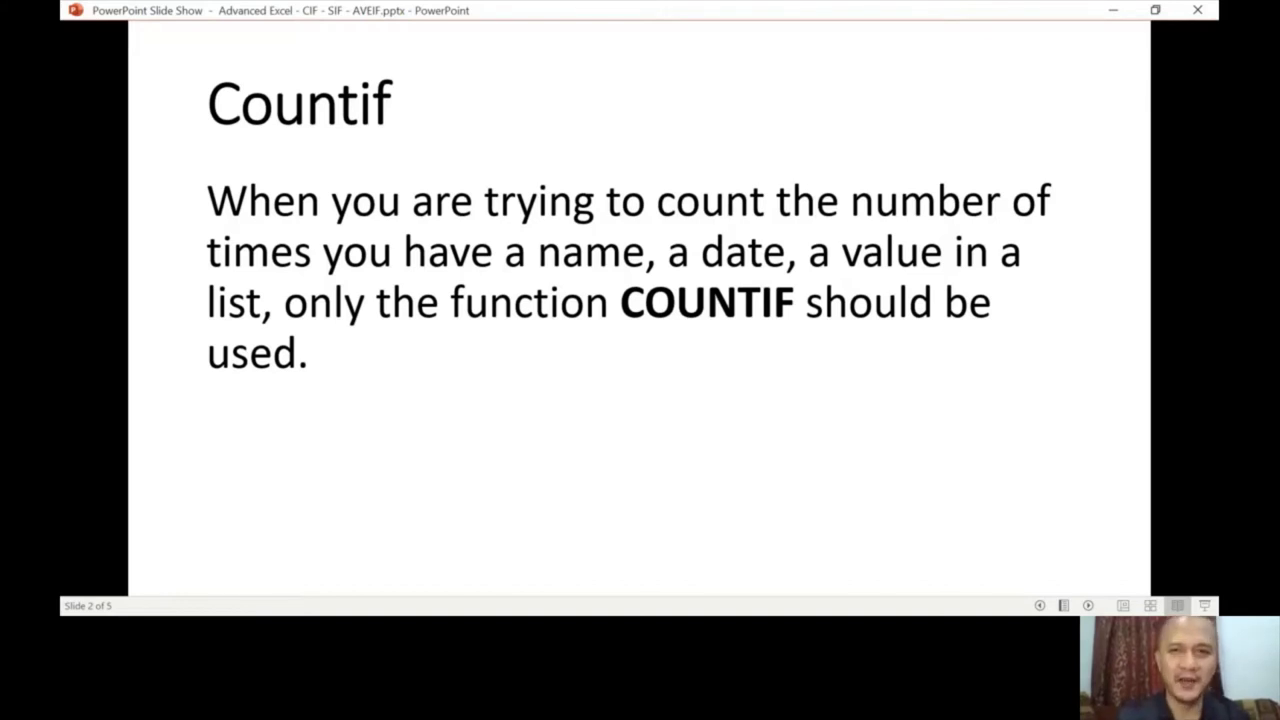
Advance the slide show from Countif to slide 3 of 5, Sumif
key("Right")
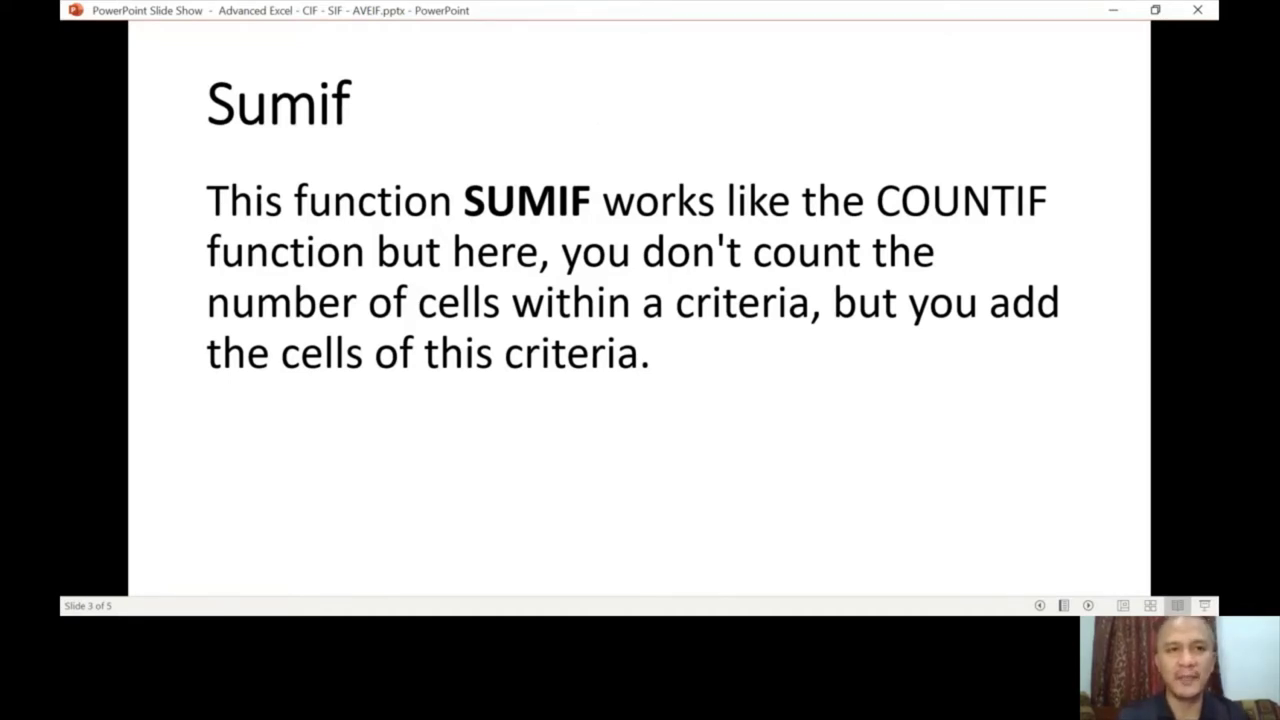
Advance to slide 4 of 5, Averageif, which describes AVERAGEIFS
key("Right")
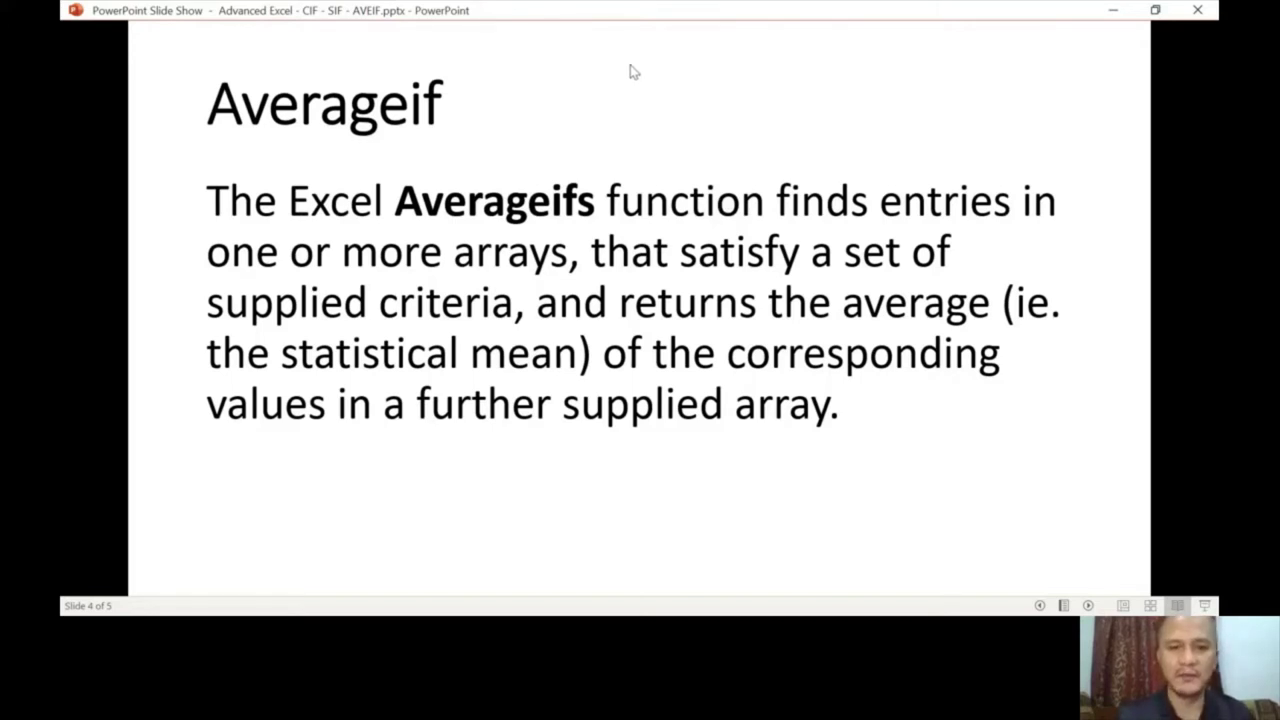
Move to the References slide, step back, then forward again to slide 3, Sumif
left_click(690, 92)
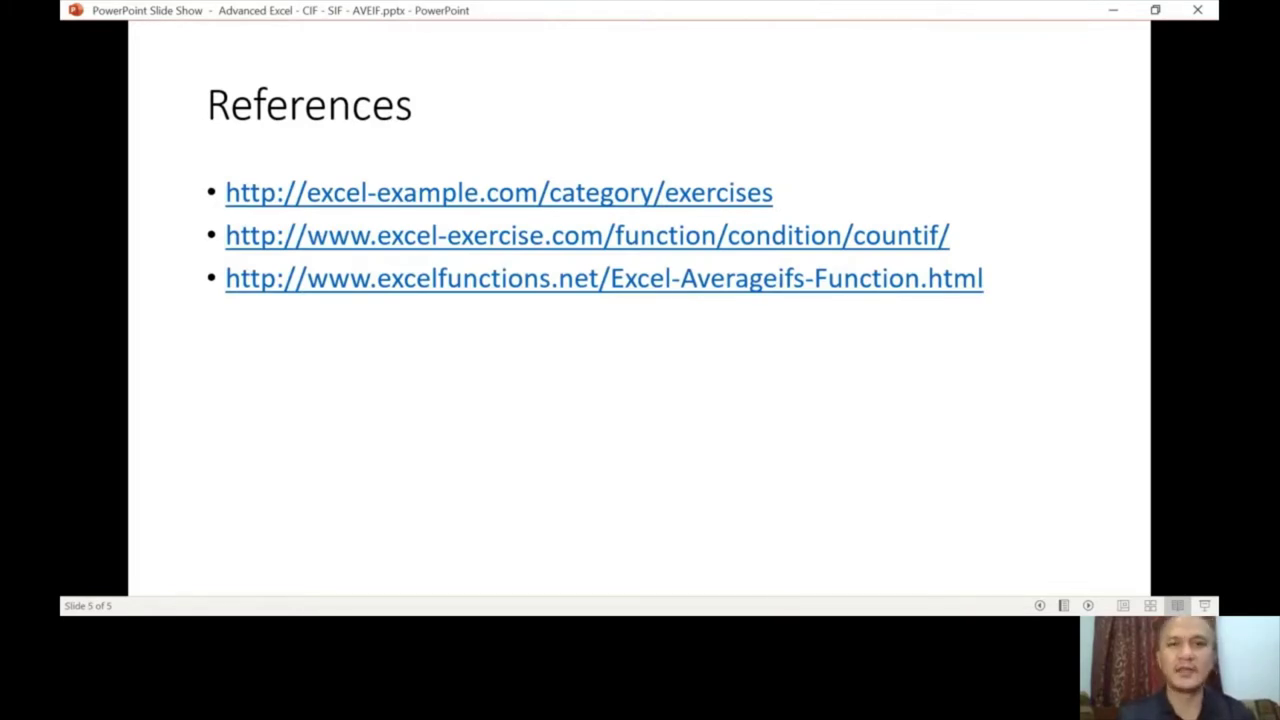
key("Left")
key("Left")
key("Left")
key("Left")
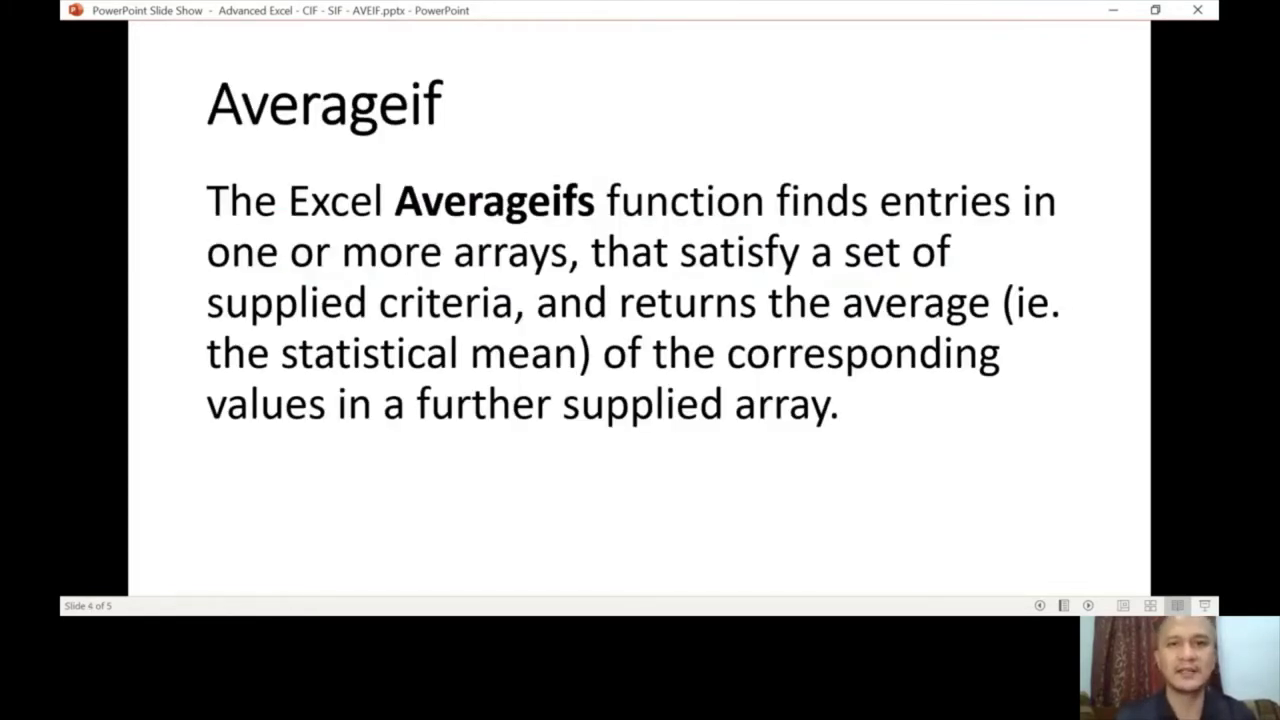
key("Right")
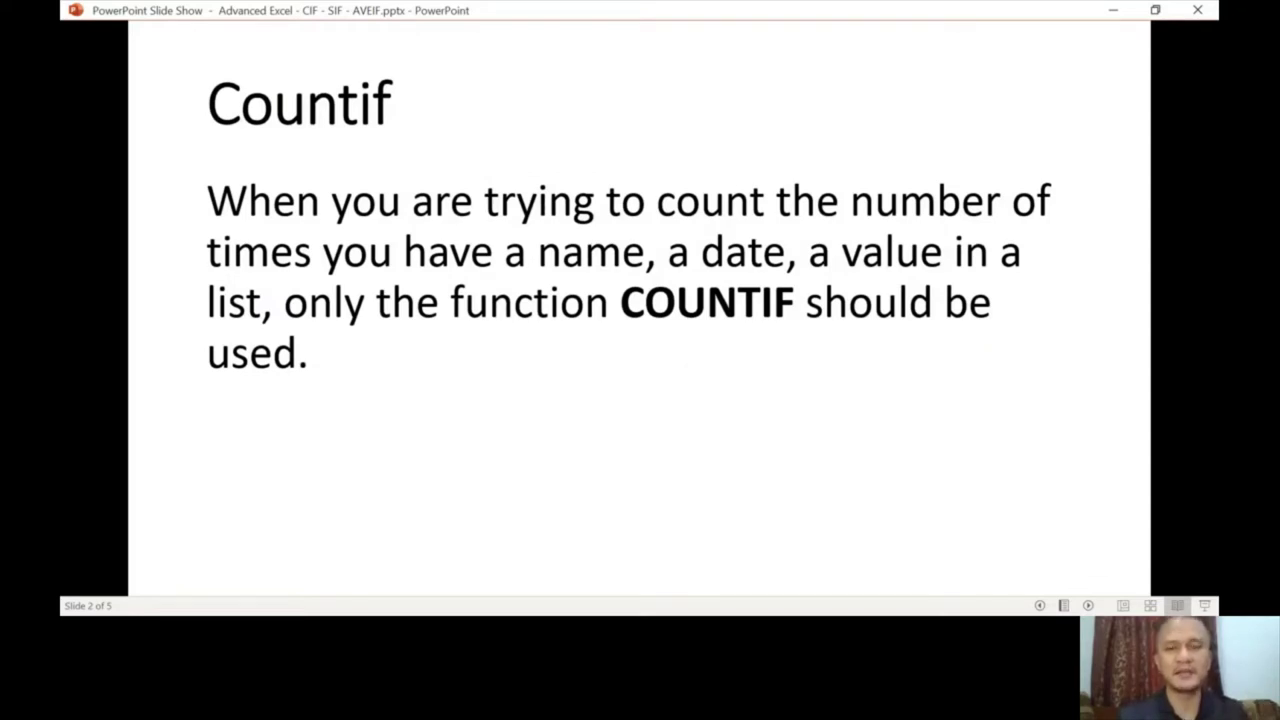
key("Right")
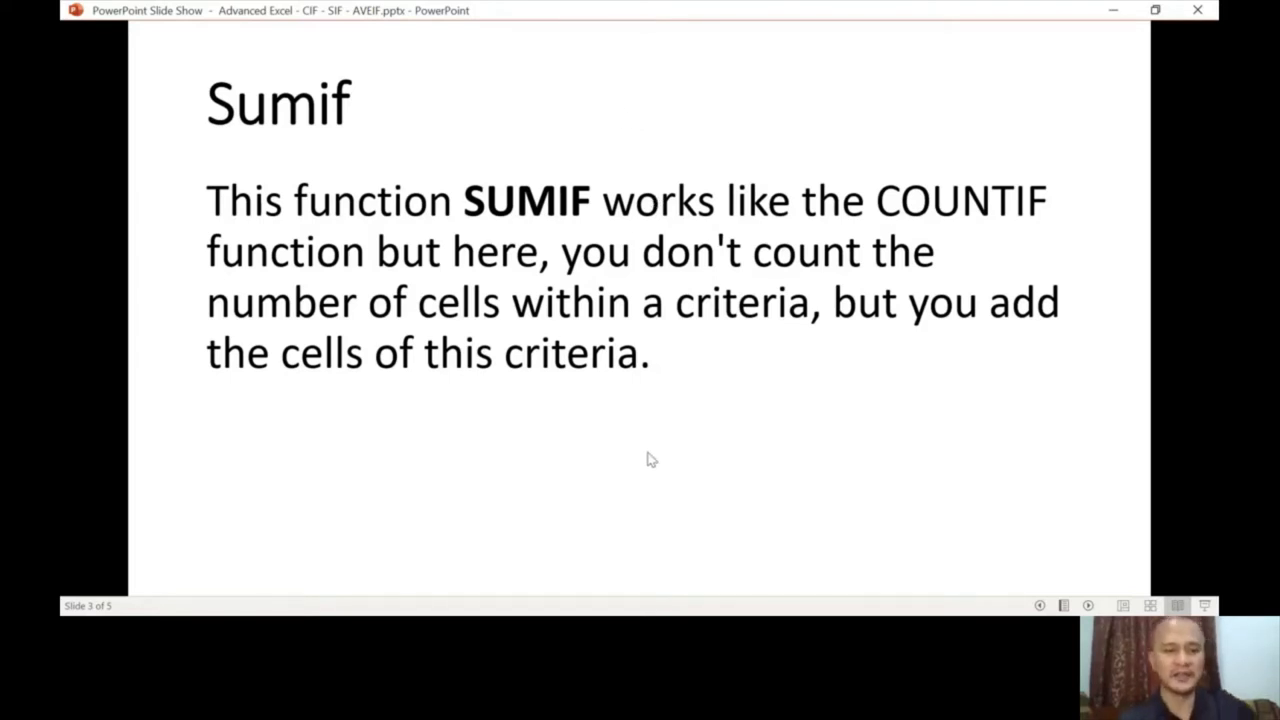
Move past the Sumif slide and bring up Example CIF-SIF.xlsx in Excel
left_click(620, 395)
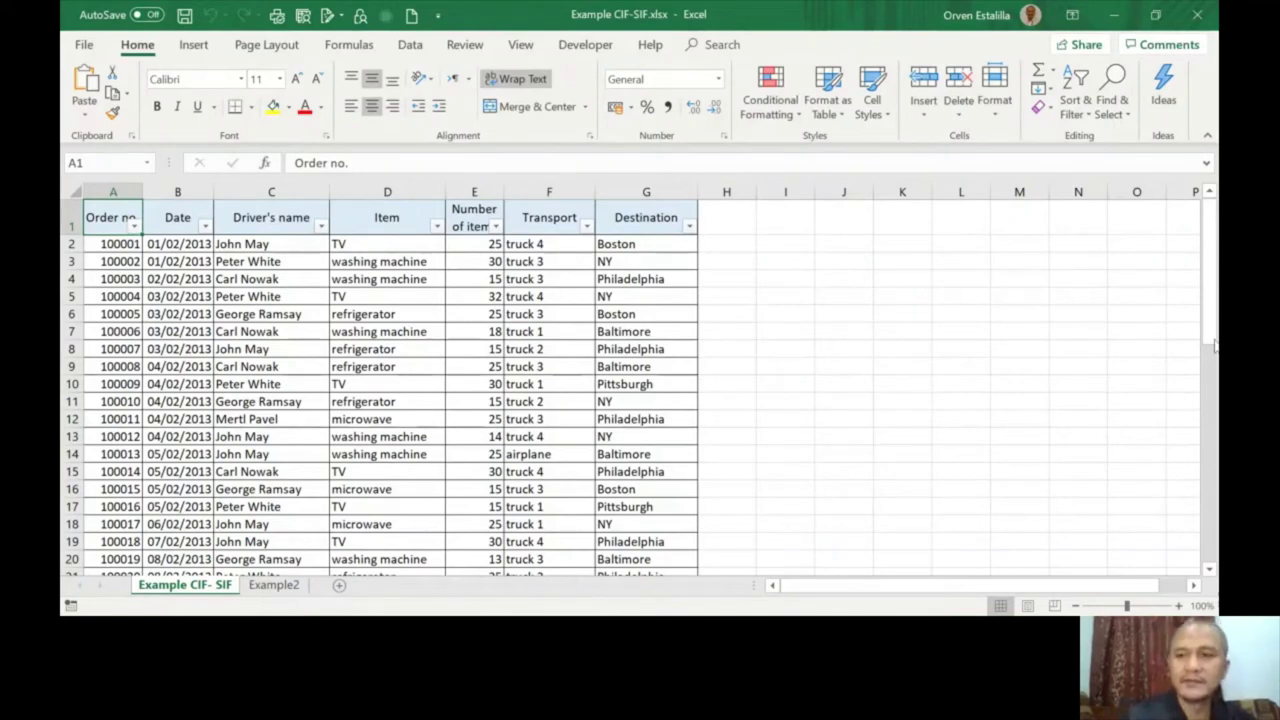
Select each header from Date (B1) to Destination (G1), then scroll to rows 26–46
left_click_drag(1212, 338, 1206, 280)
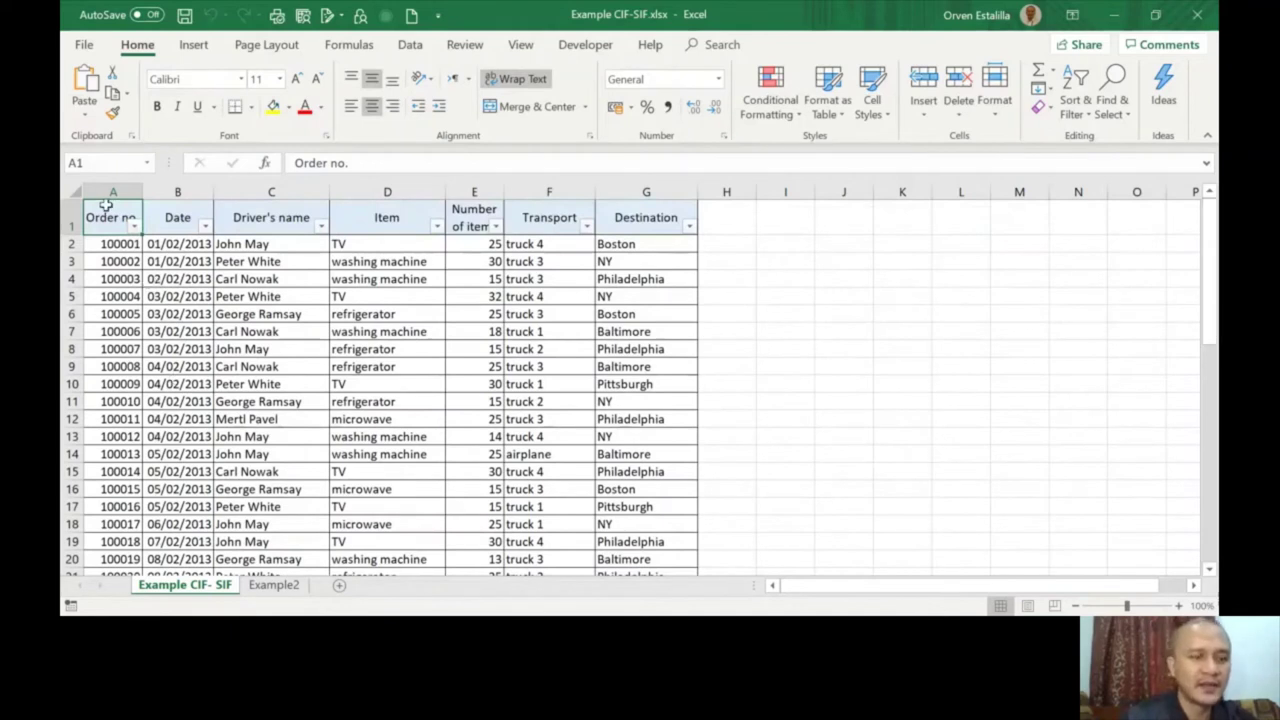
left_click(188, 215)
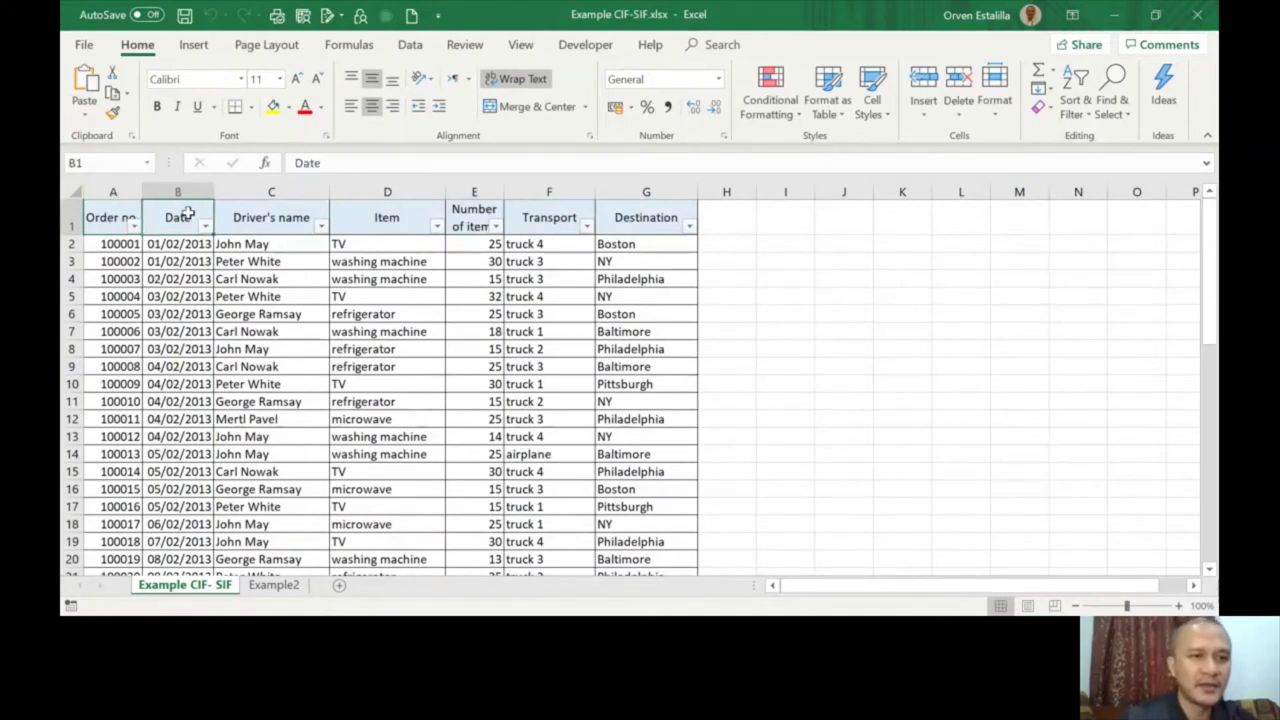
left_click(285, 217)
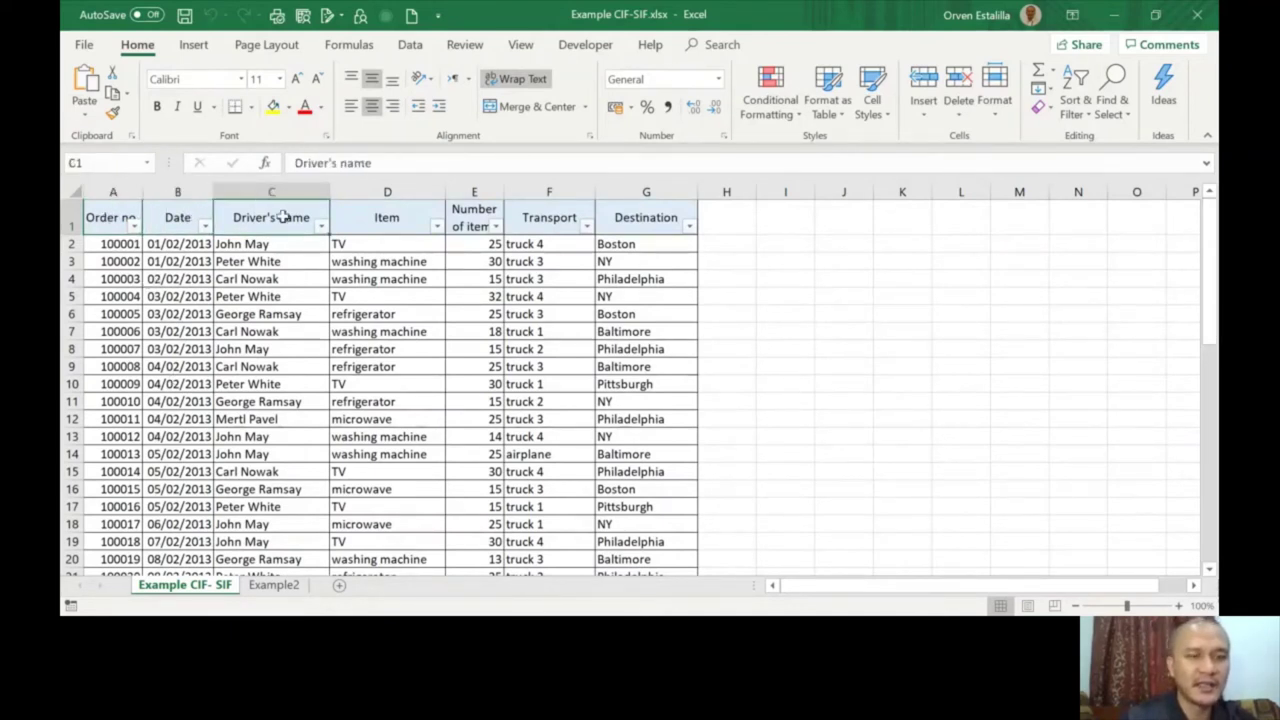
left_click(387, 216)
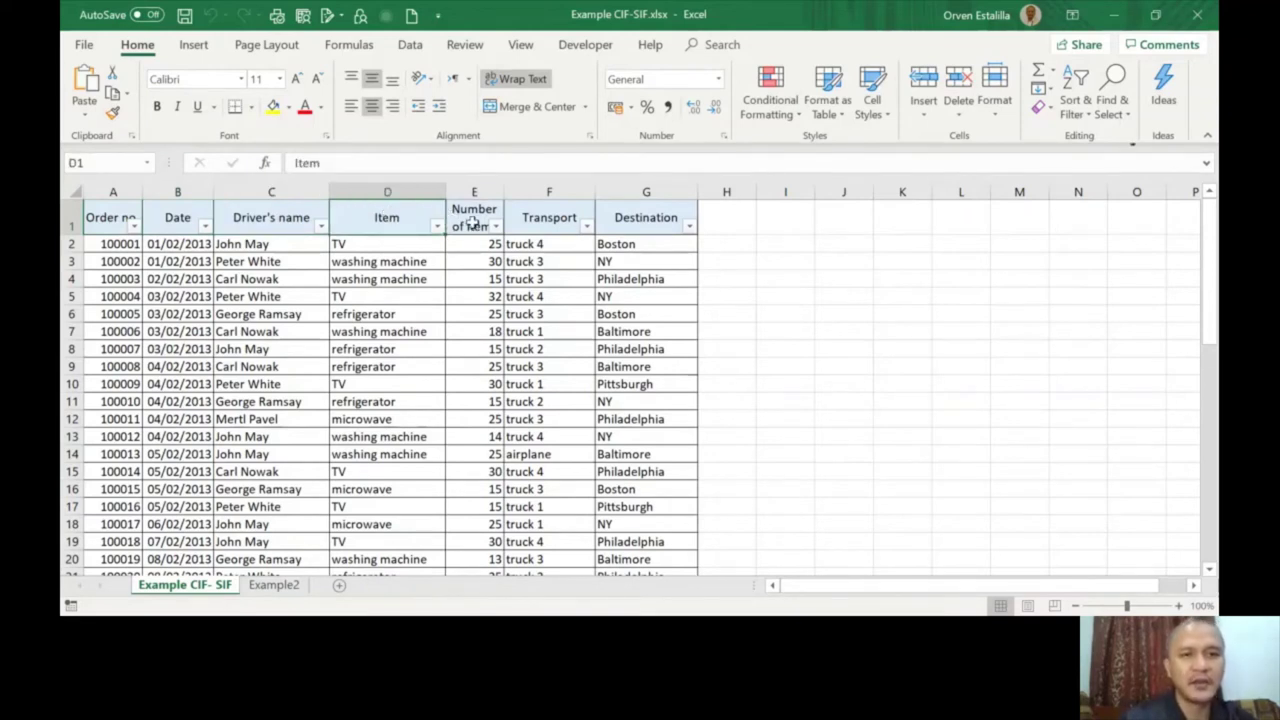
left_click(467, 222)
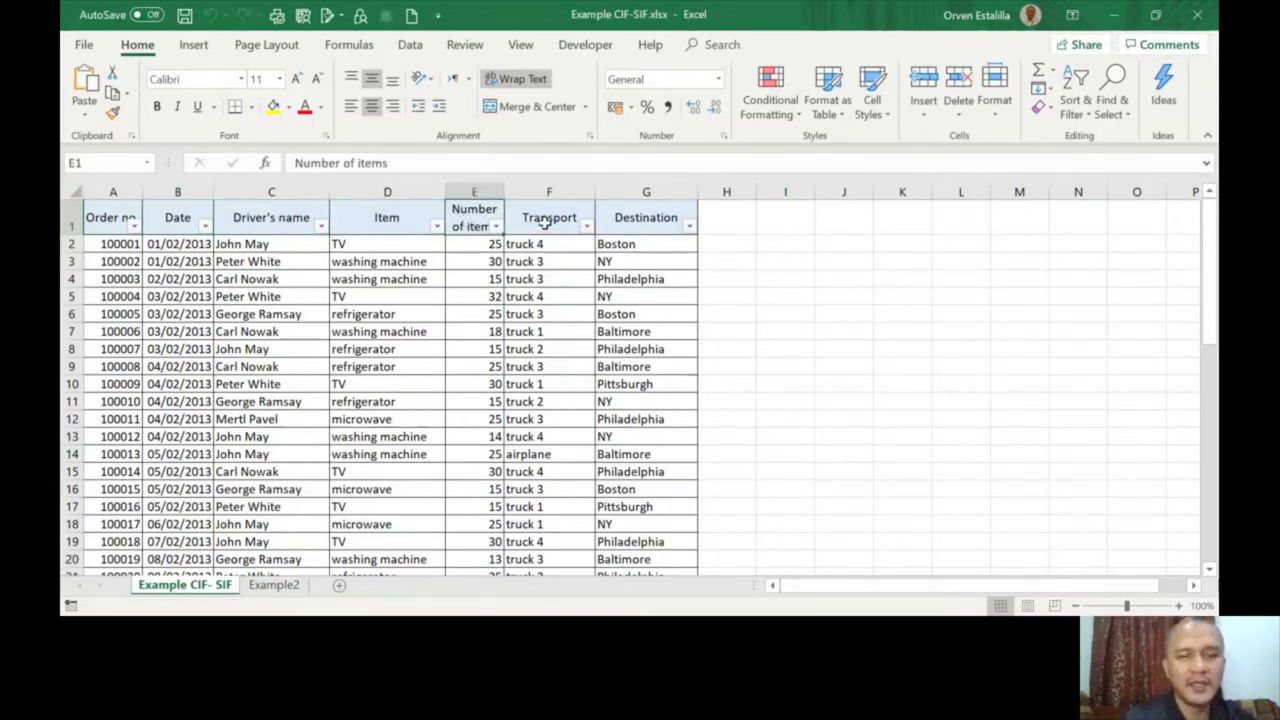
left_click(543, 222)
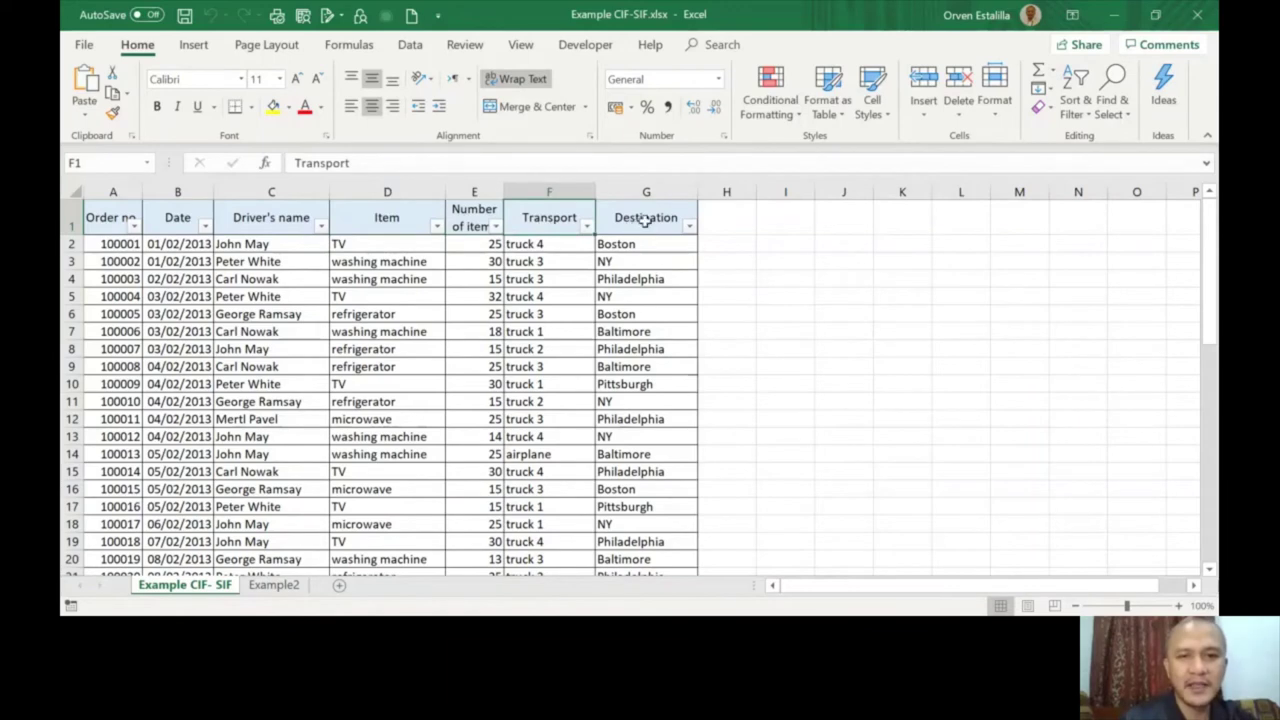
left_click(646, 220)
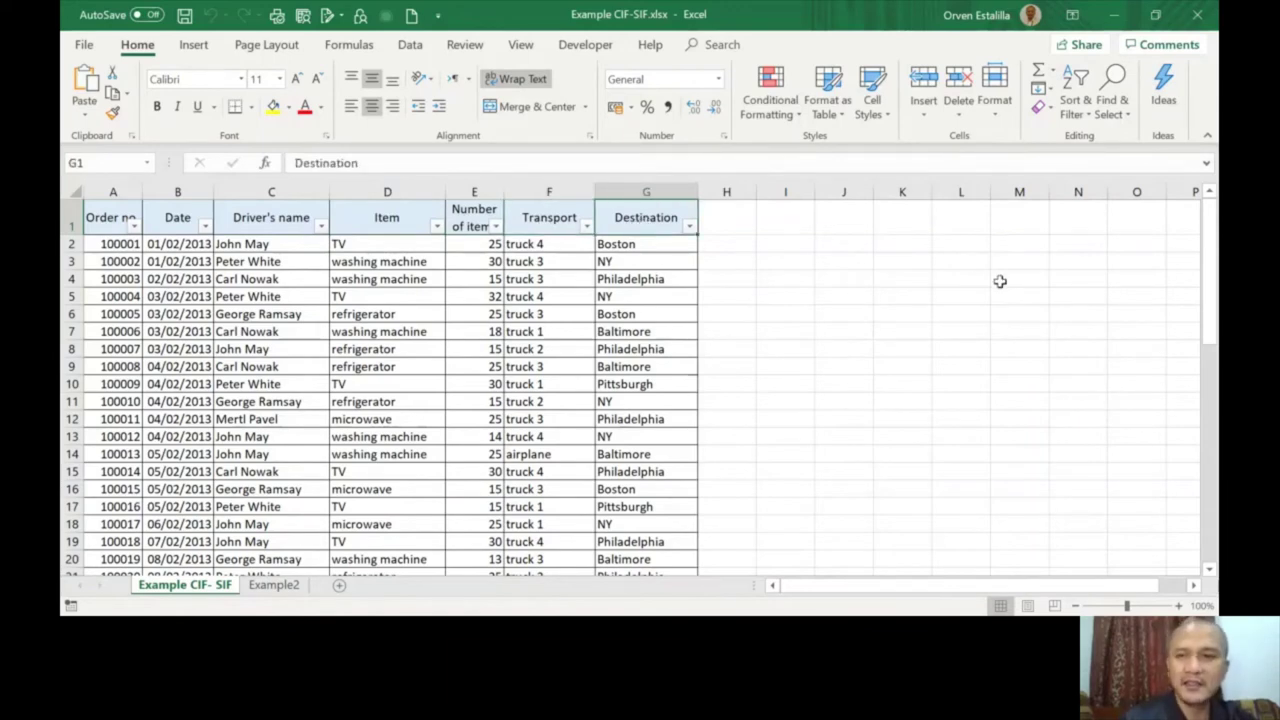
left_click_drag(1216, 234, 1217, 422)
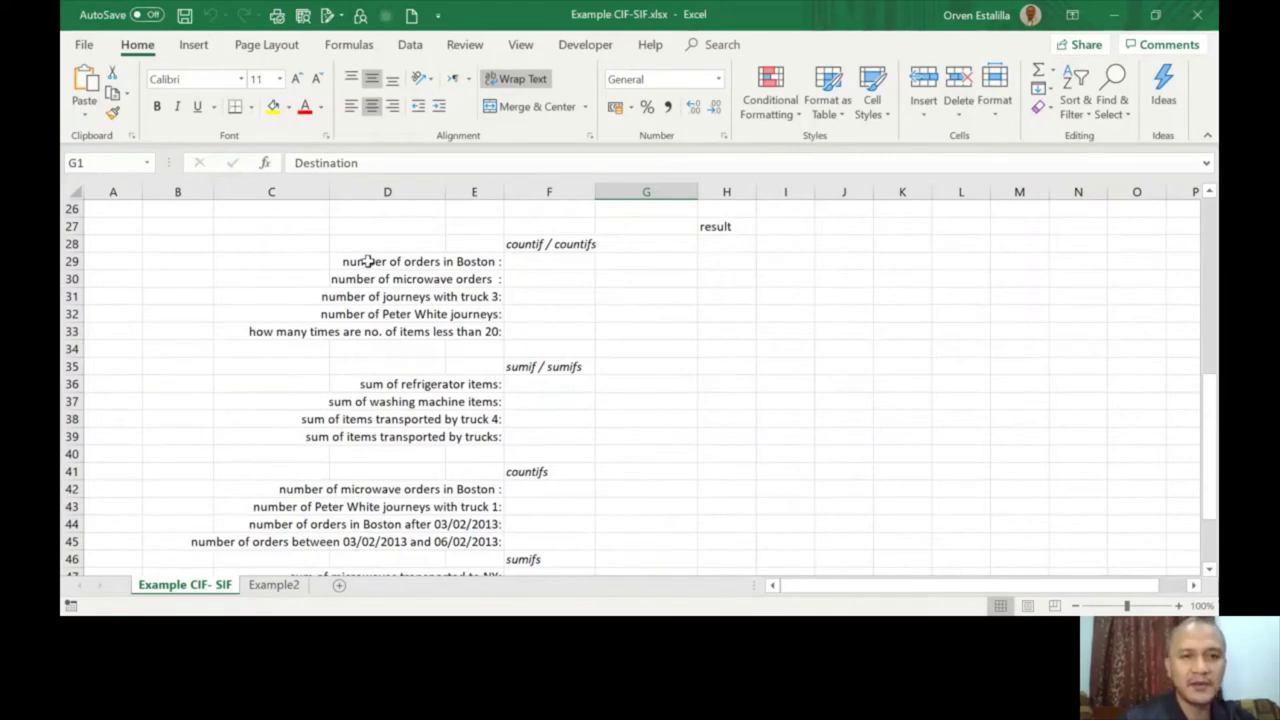
Select D29 and E29 at the Boston-orders question, then scroll back to row 1
left_click(368, 261)
left_click(472, 268)
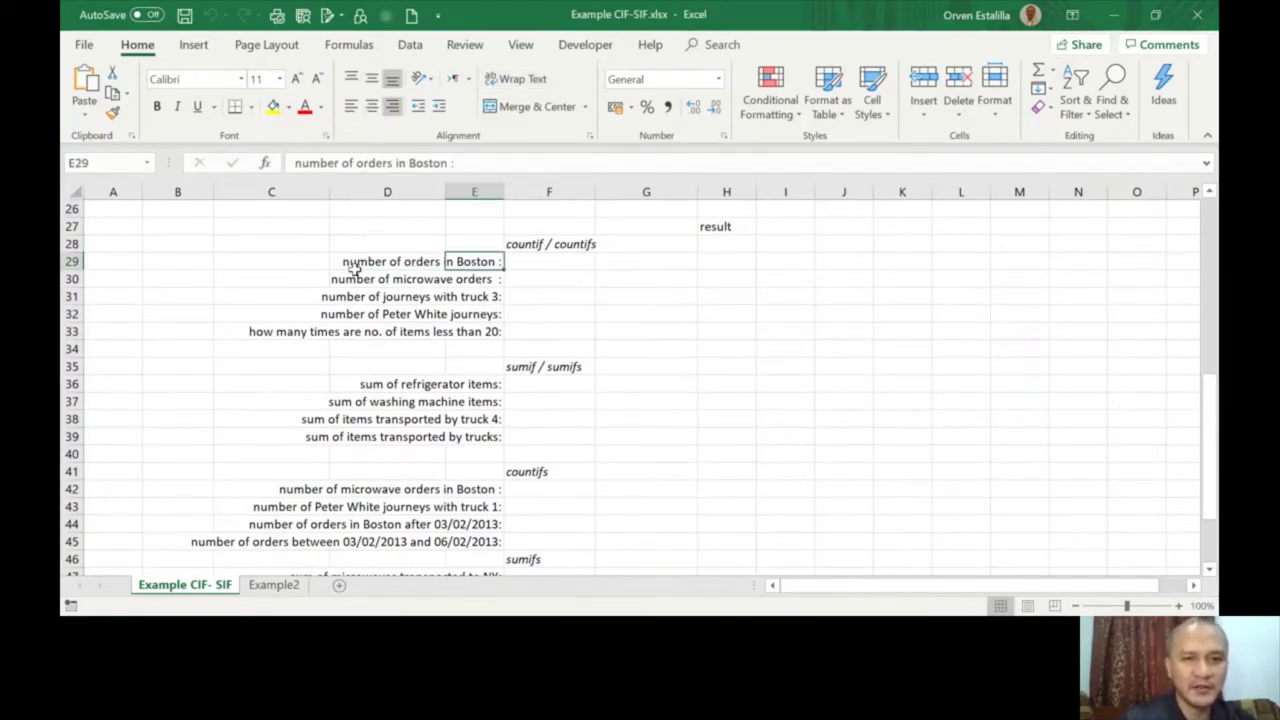
left_click_drag(1212, 424, 1213, 232)
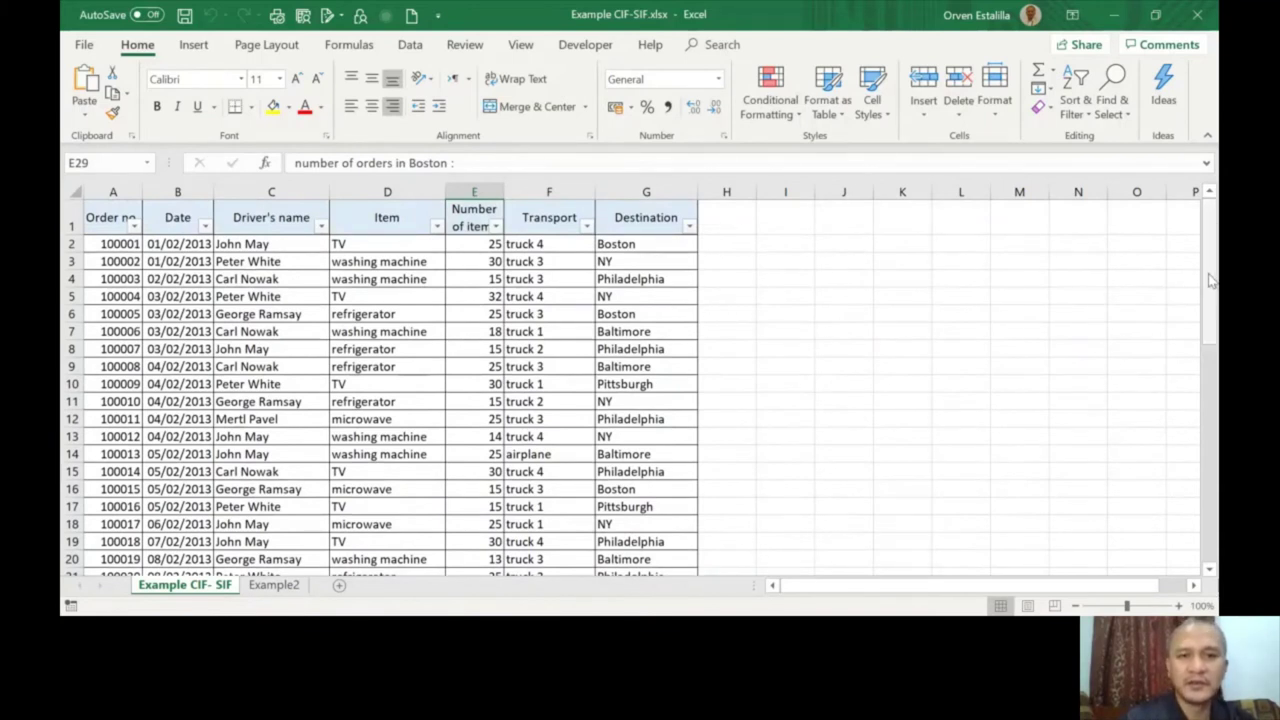
mouse_move(1212, 250)
left_mouse_down()
mouse_move(1212, 348)
mouse_move(1210, 231)
mouse_move(1210, 272)
mouse_move(1205, 245)
left_mouse_up()
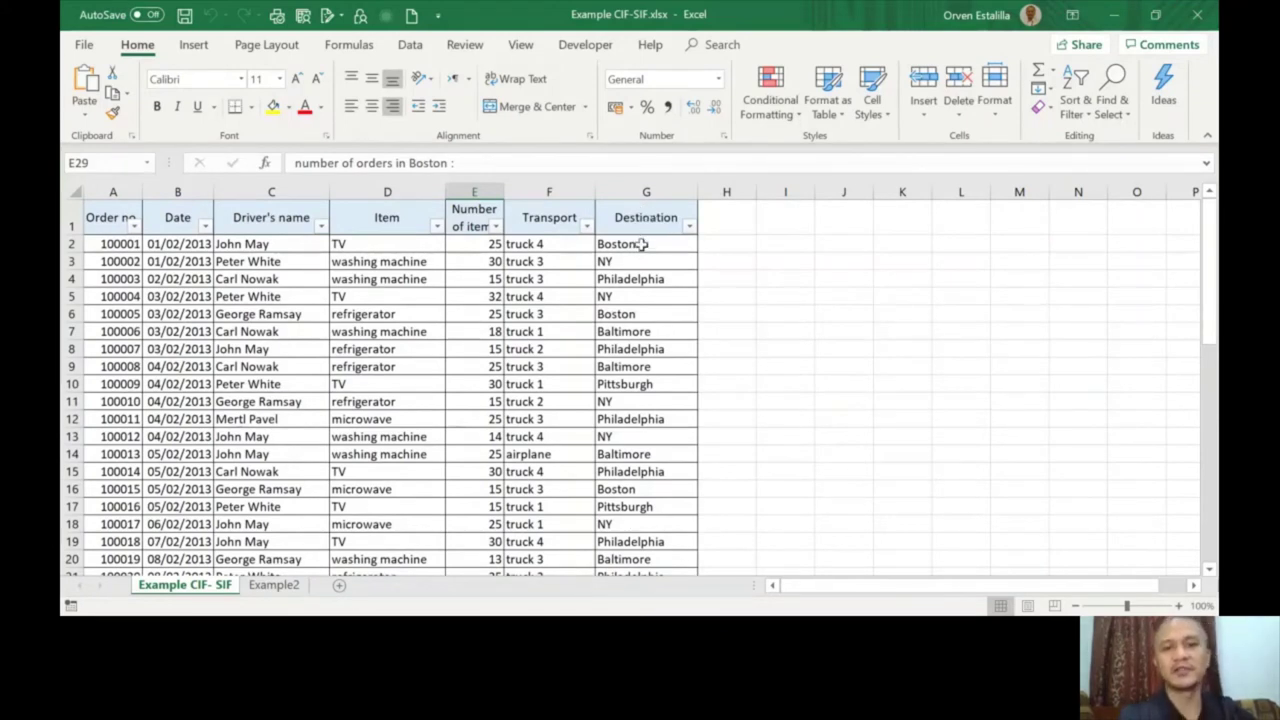
Select column G and the destination entries from G2 down to review the cities
left_click(641, 189)
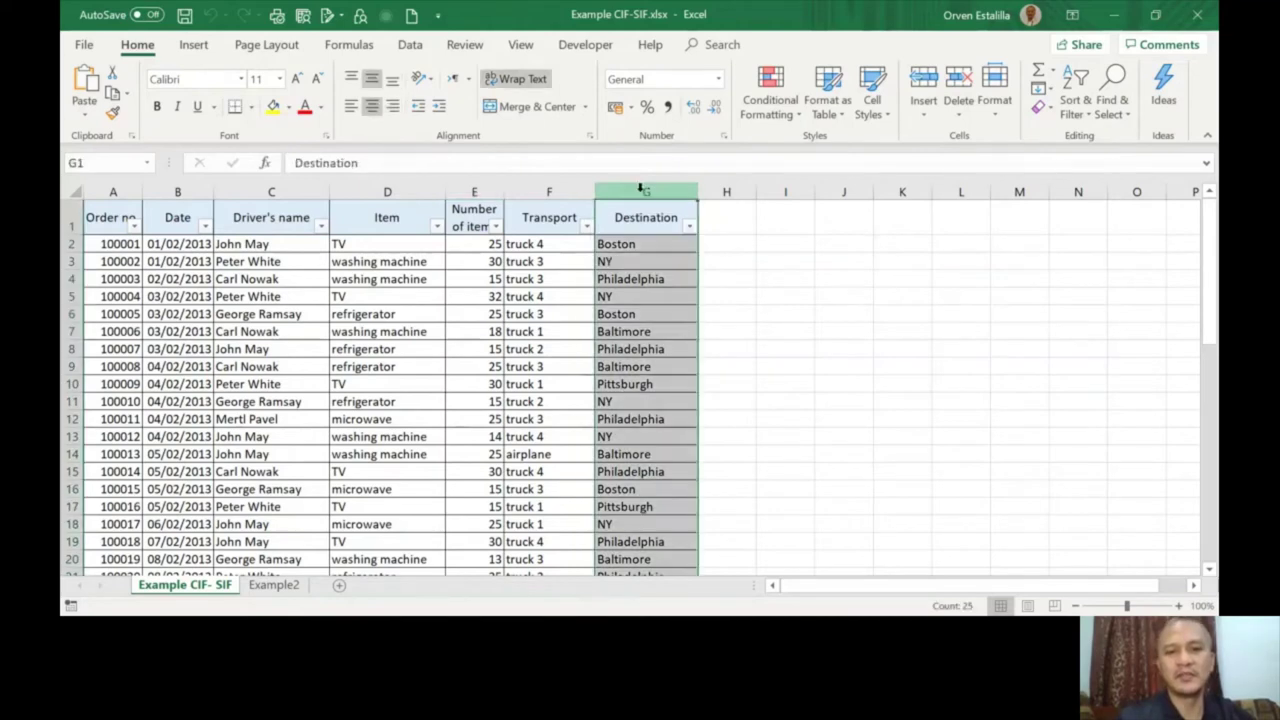
left_click_drag(640, 246, 651, 540)
left_click_drag(1210, 300, 1210, 326)
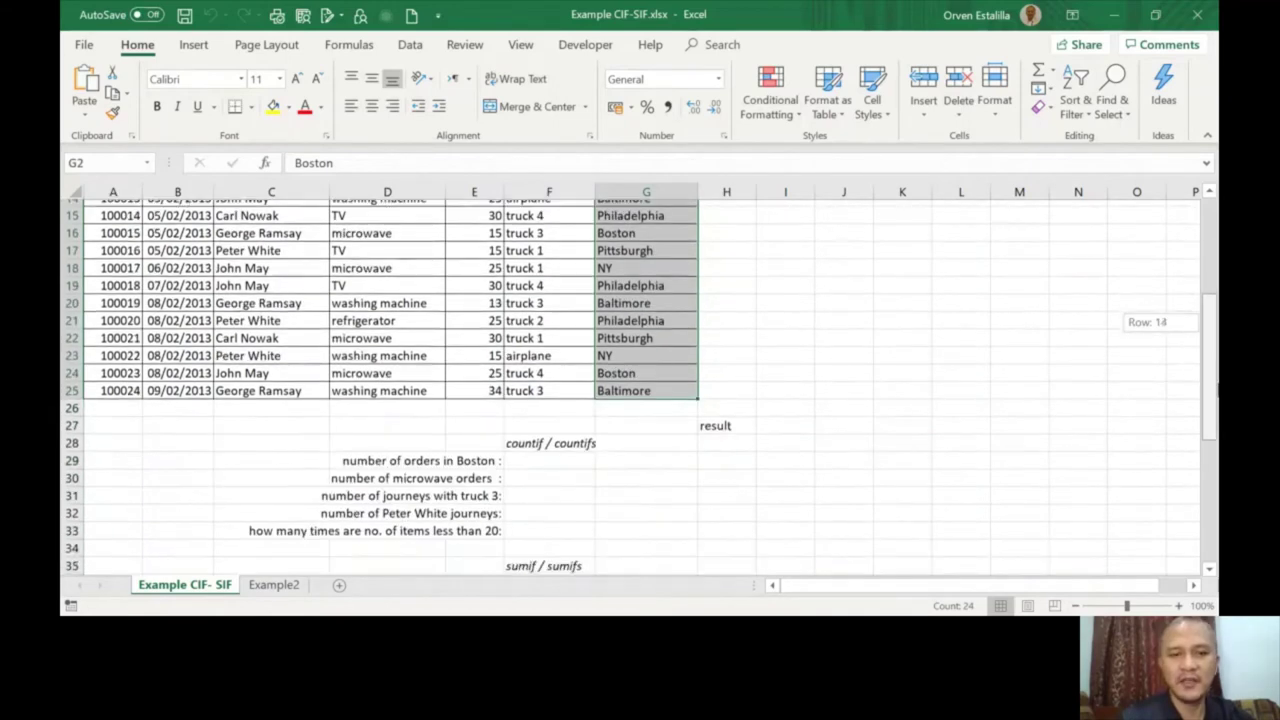
left_click_drag(1214, 384, 1212, 222)
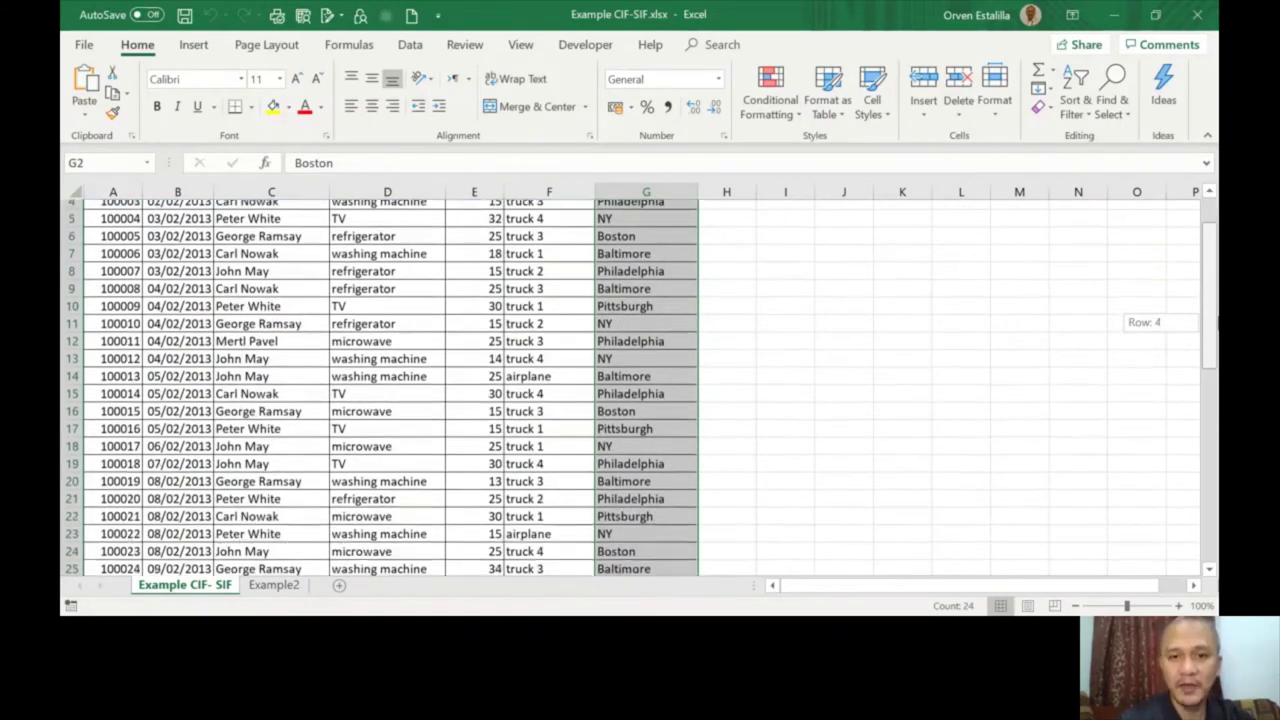
left_click_drag(1217, 322, 1216, 276)
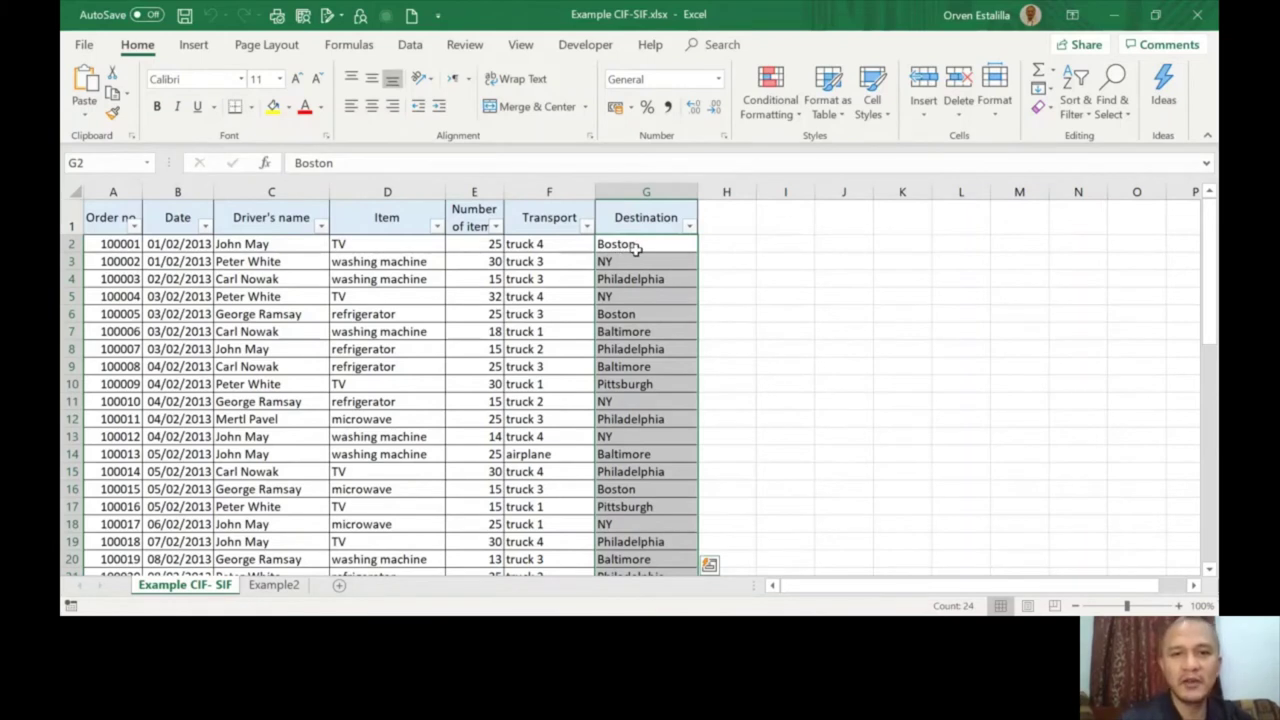
Filter Destination to Boston only, then reopen the filter and tick (Select All) again
left_click(690, 227)
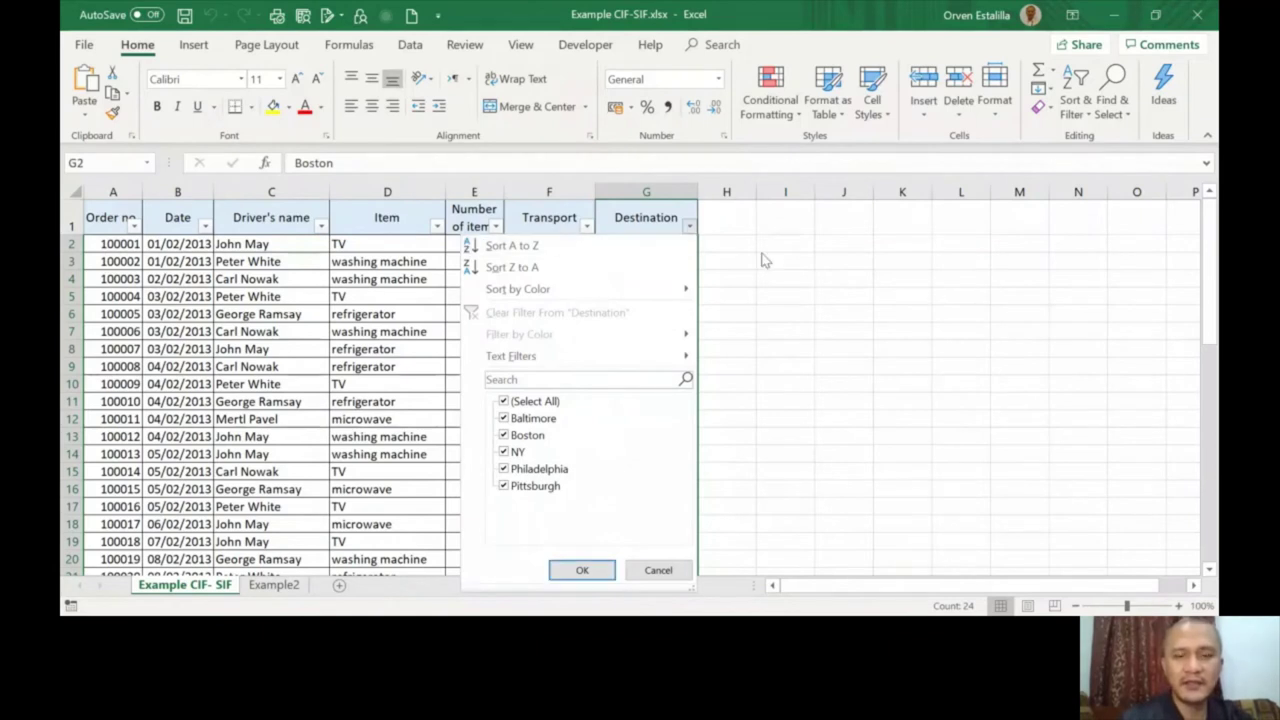
left_click(716, 206)
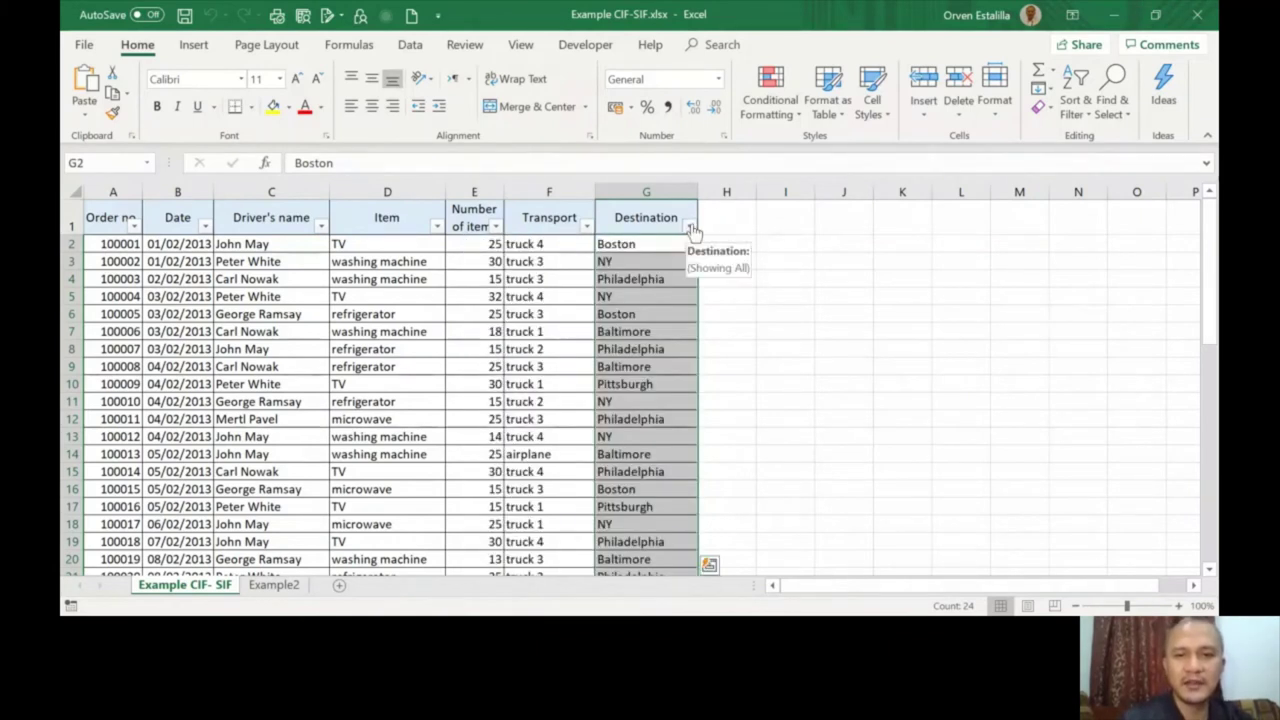
left_click(691, 228)
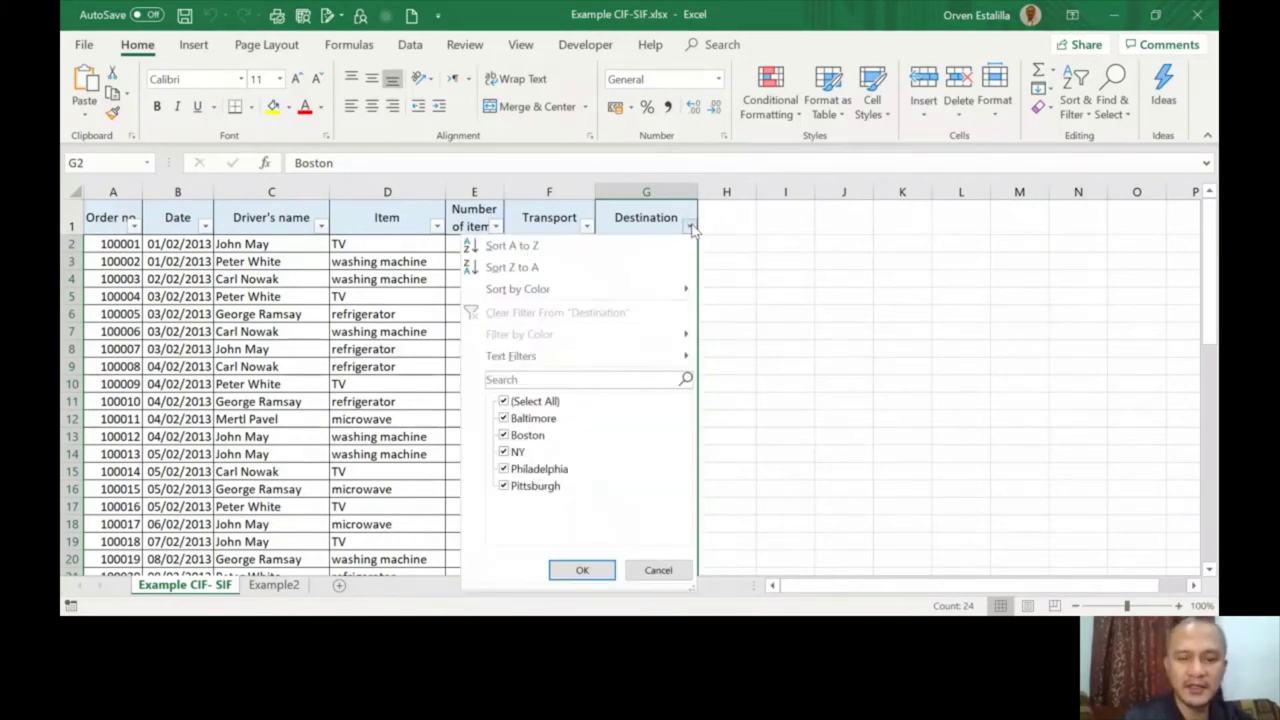
left_click(504, 401)
left_click(504, 436)
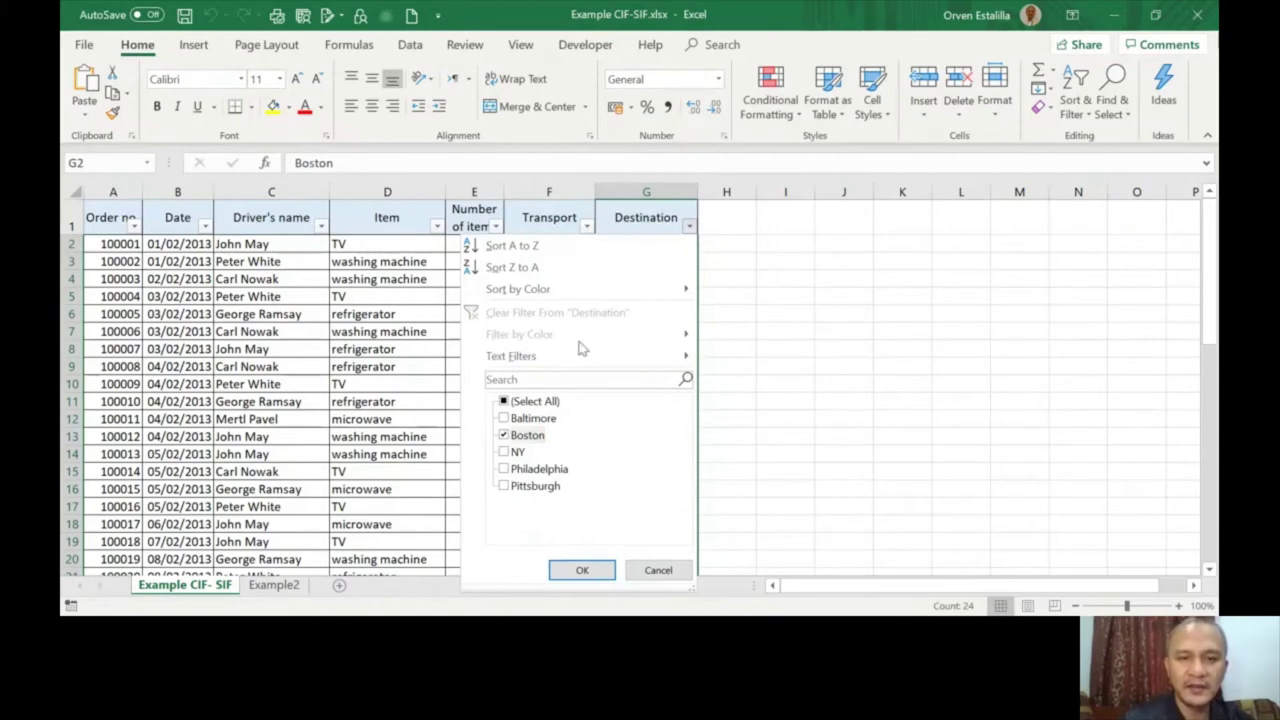
left_click(581, 571)
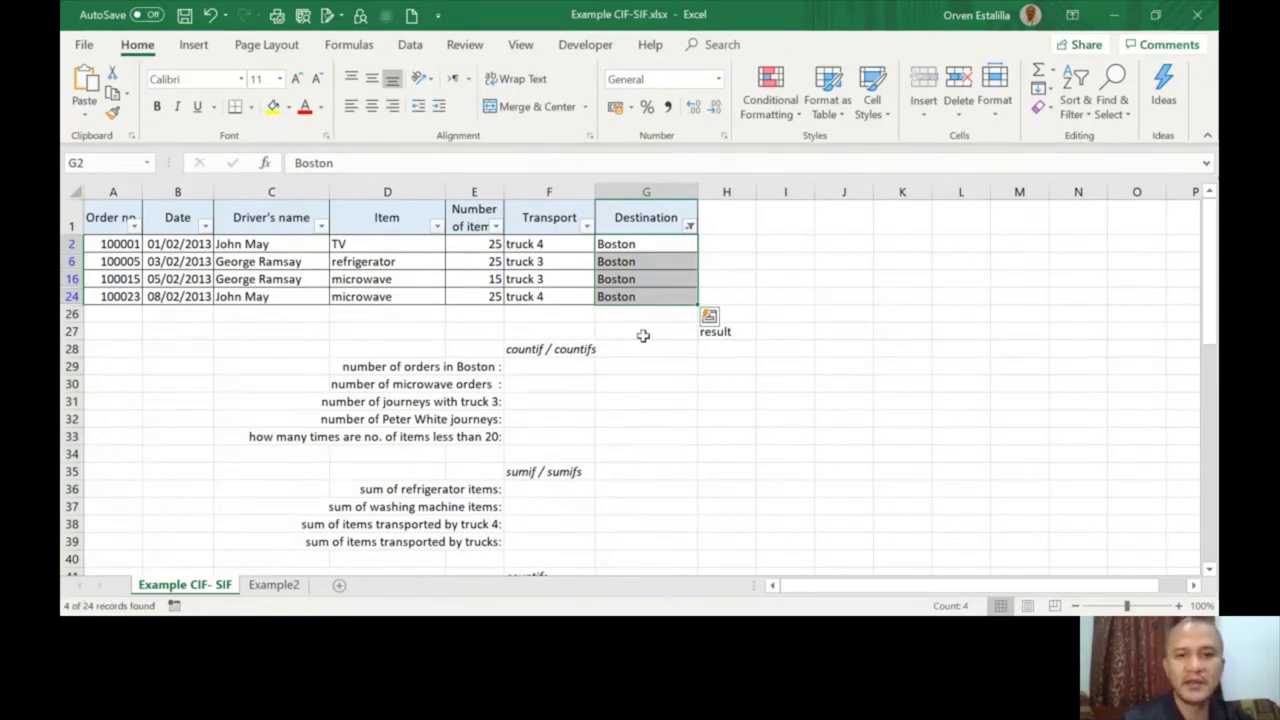
left_click(690, 228)
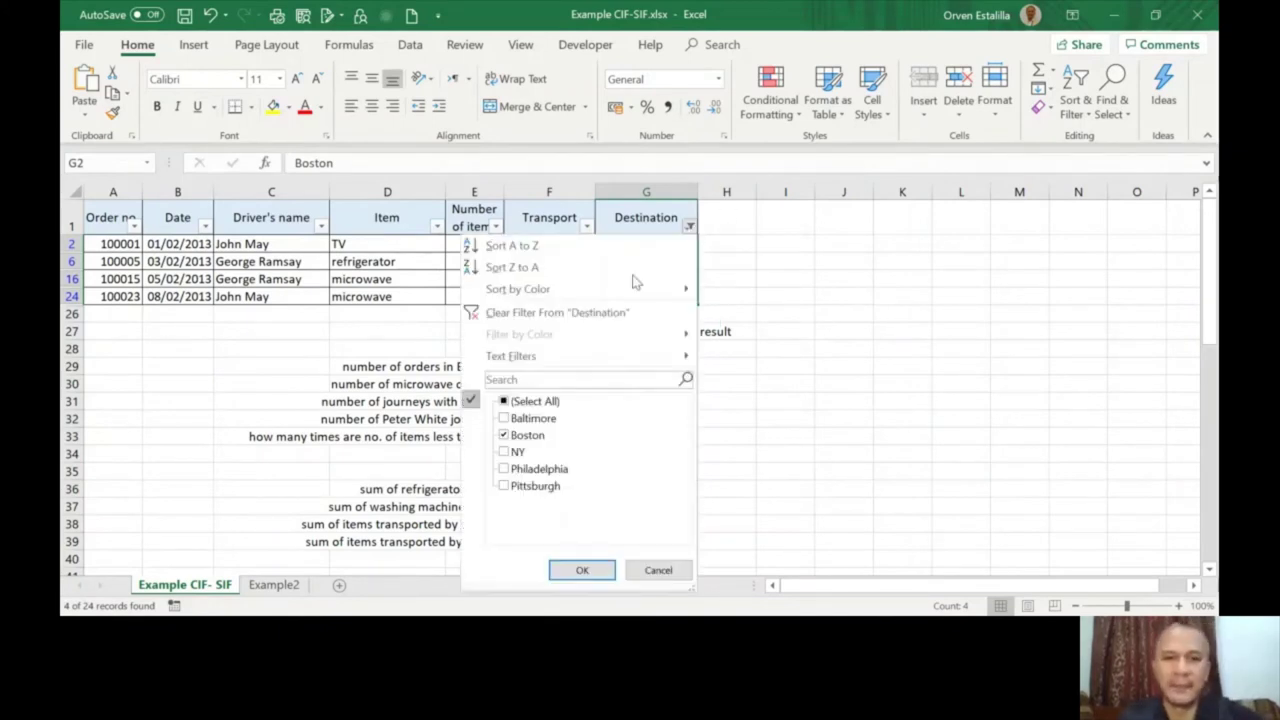
left_click(504, 401)
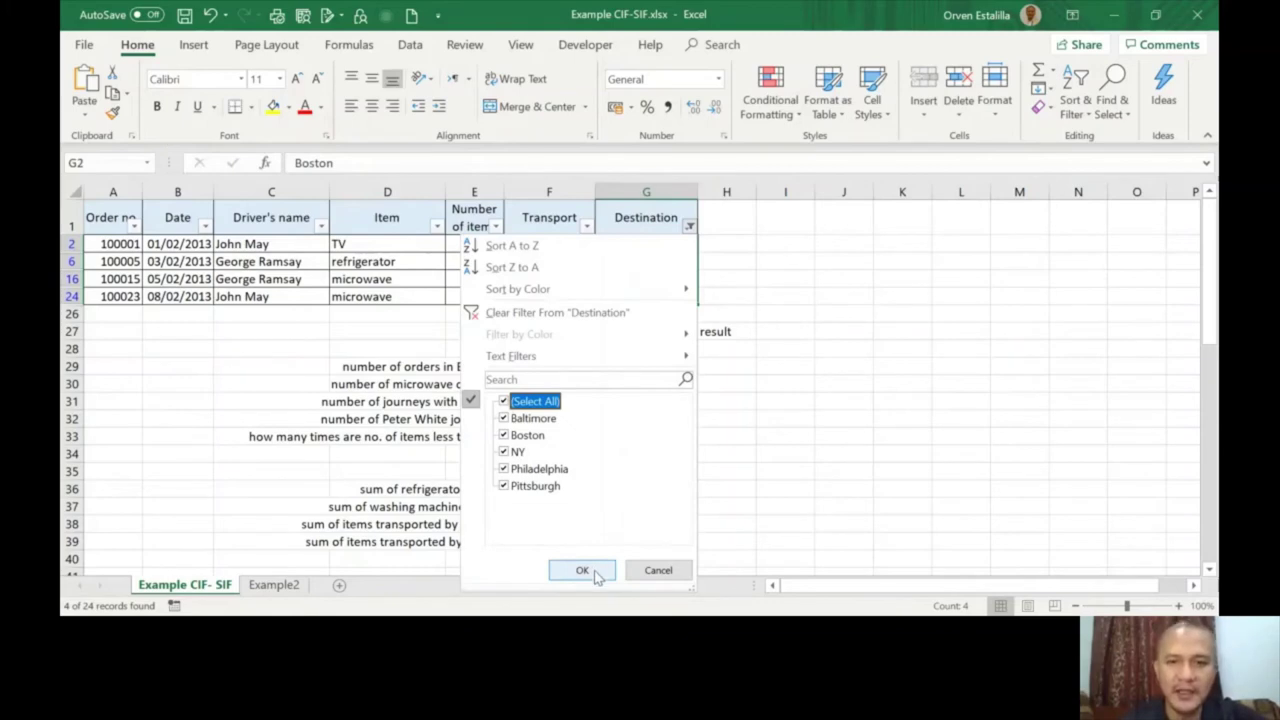
Apply the cleared filter to list all 24 orders, then scroll to the countif prompts
left_click(583, 570)
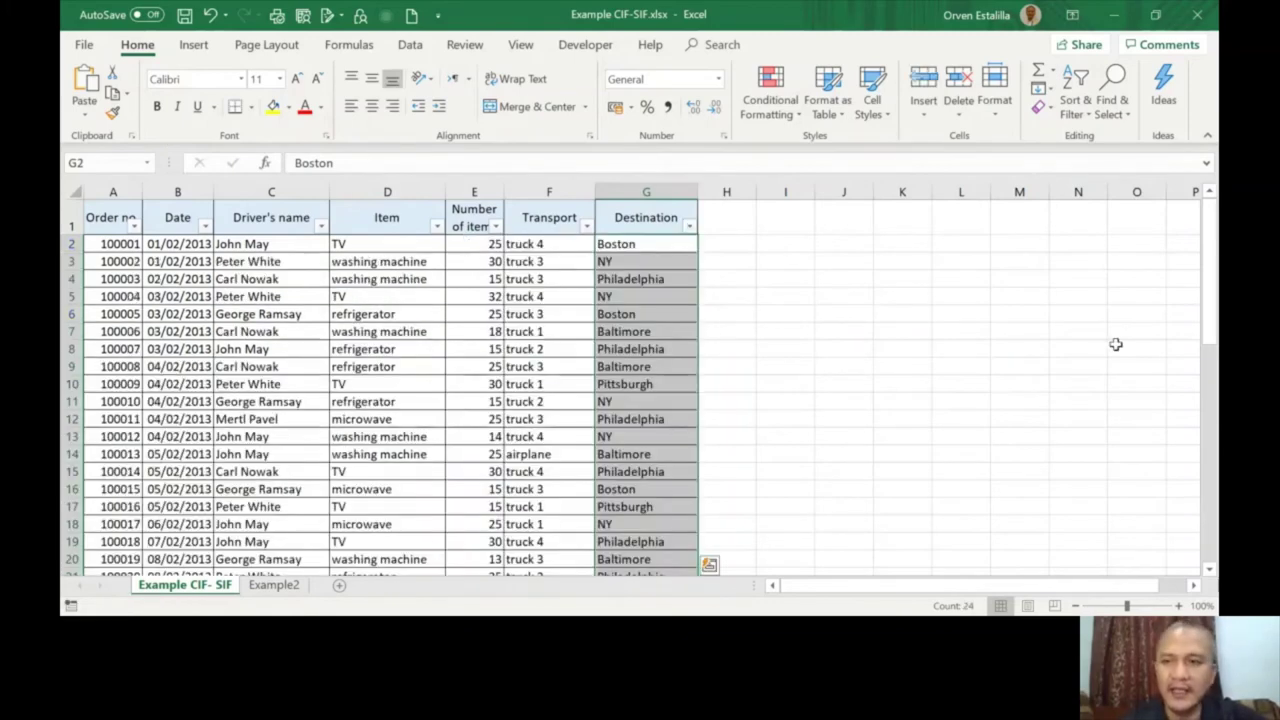
left_click(894, 388)
left_click_drag(1210, 240, 1210, 326)
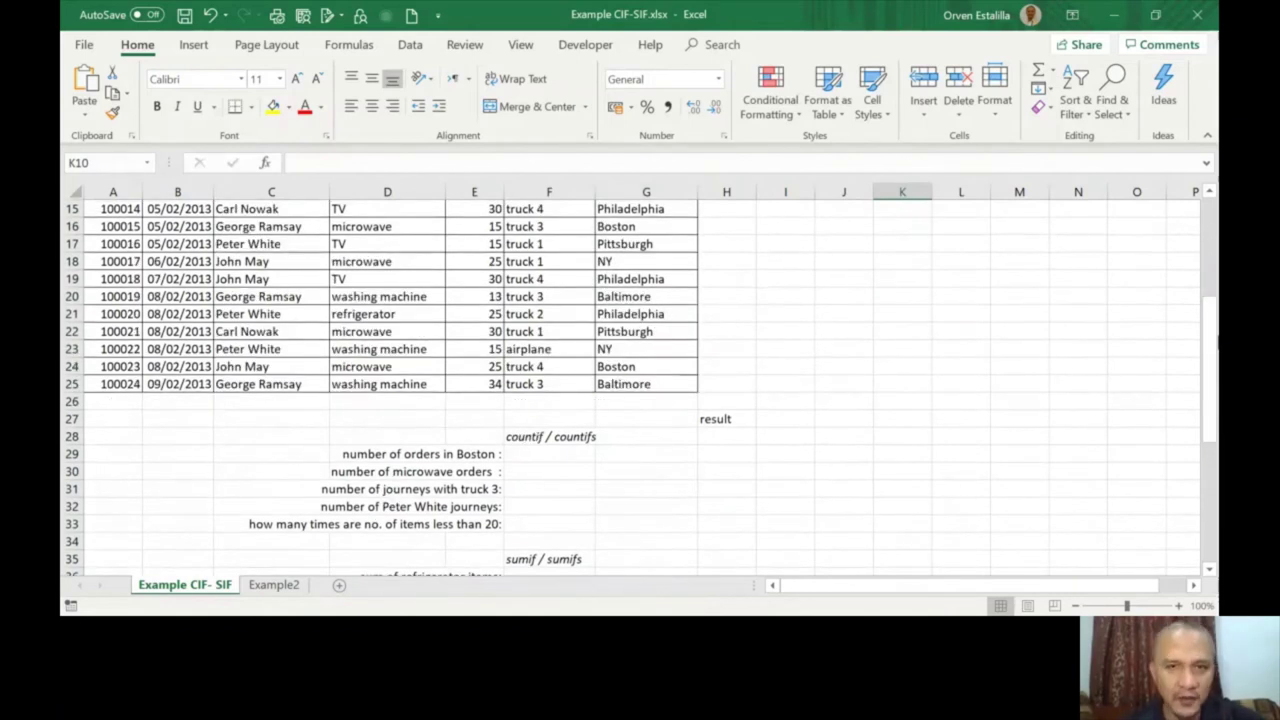
From cell F29, search Insert Function for COUNTIF, listing COUNTIF and COUNTIFS
left_click(563, 454)
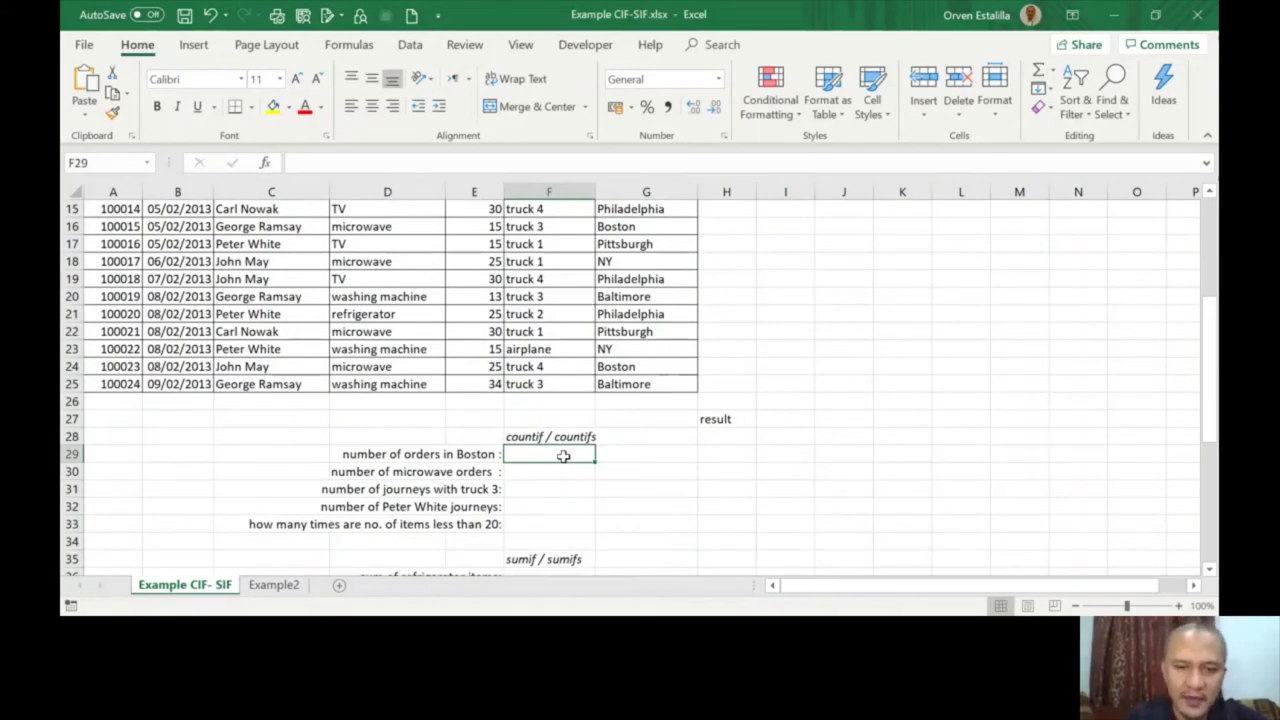
type("=")
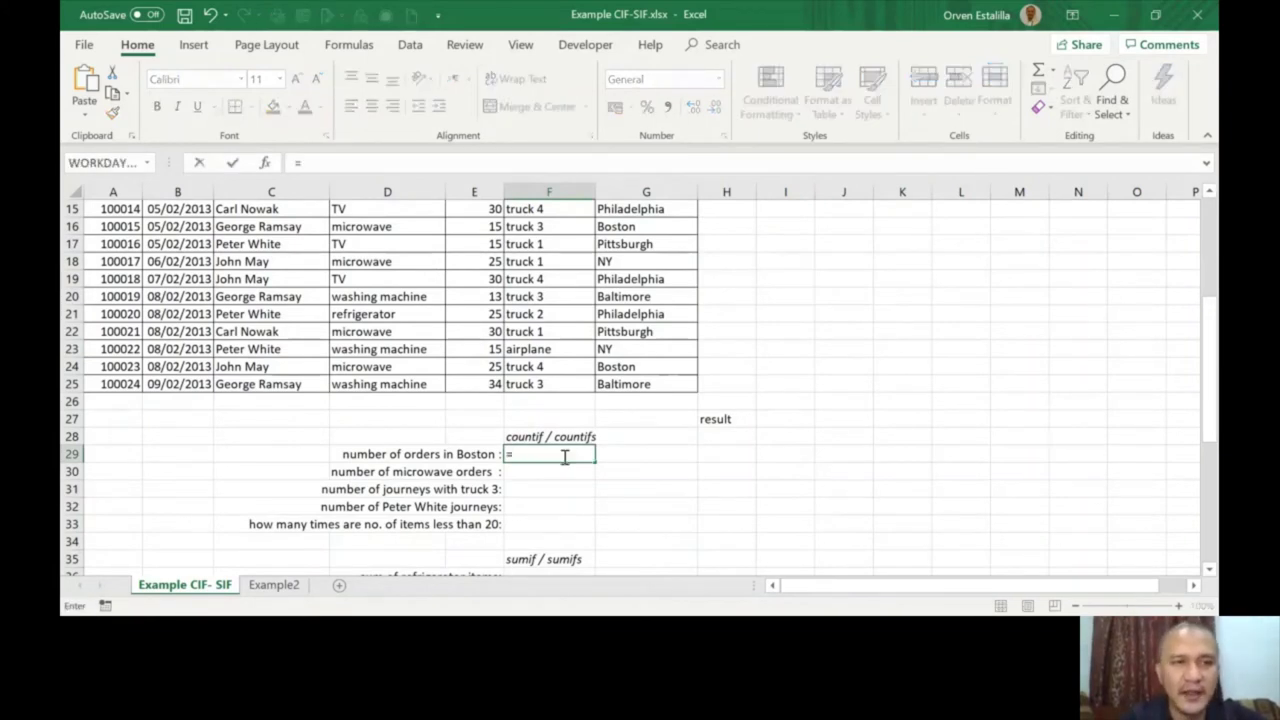
key("BackSpace")
key("Tab")
left_click(568, 448)
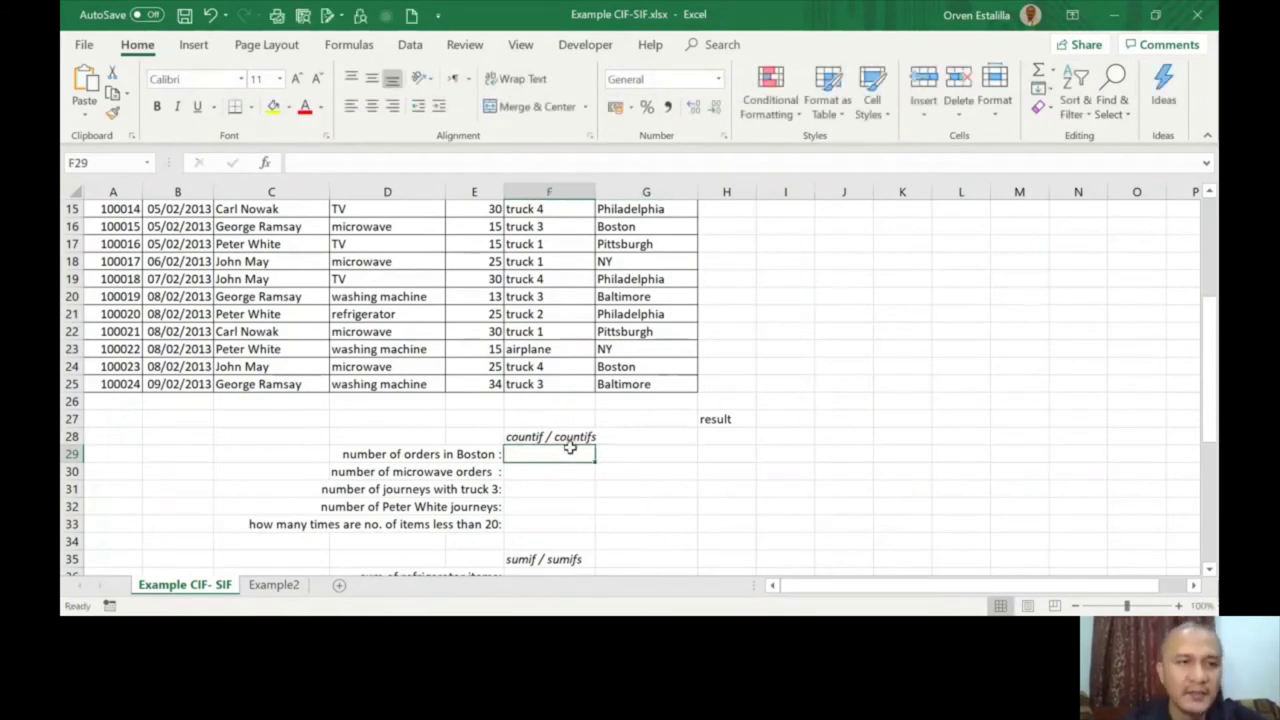
left_click(266, 165)
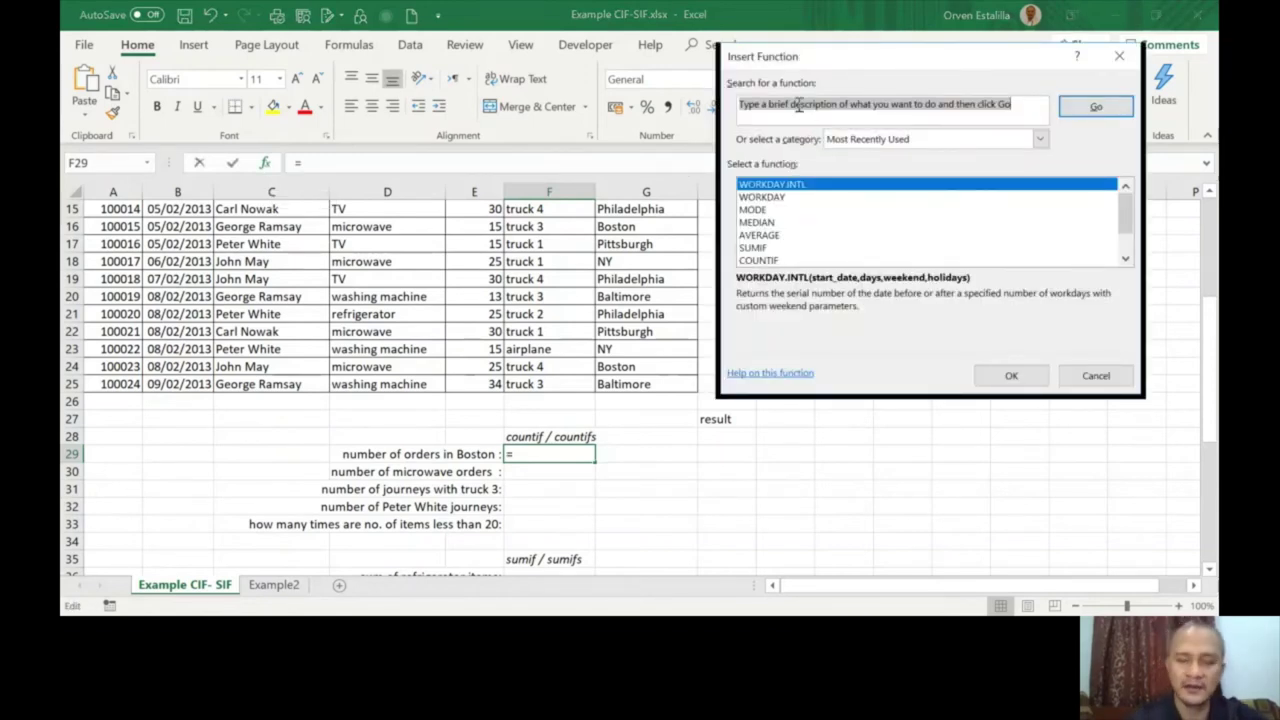
type("co")
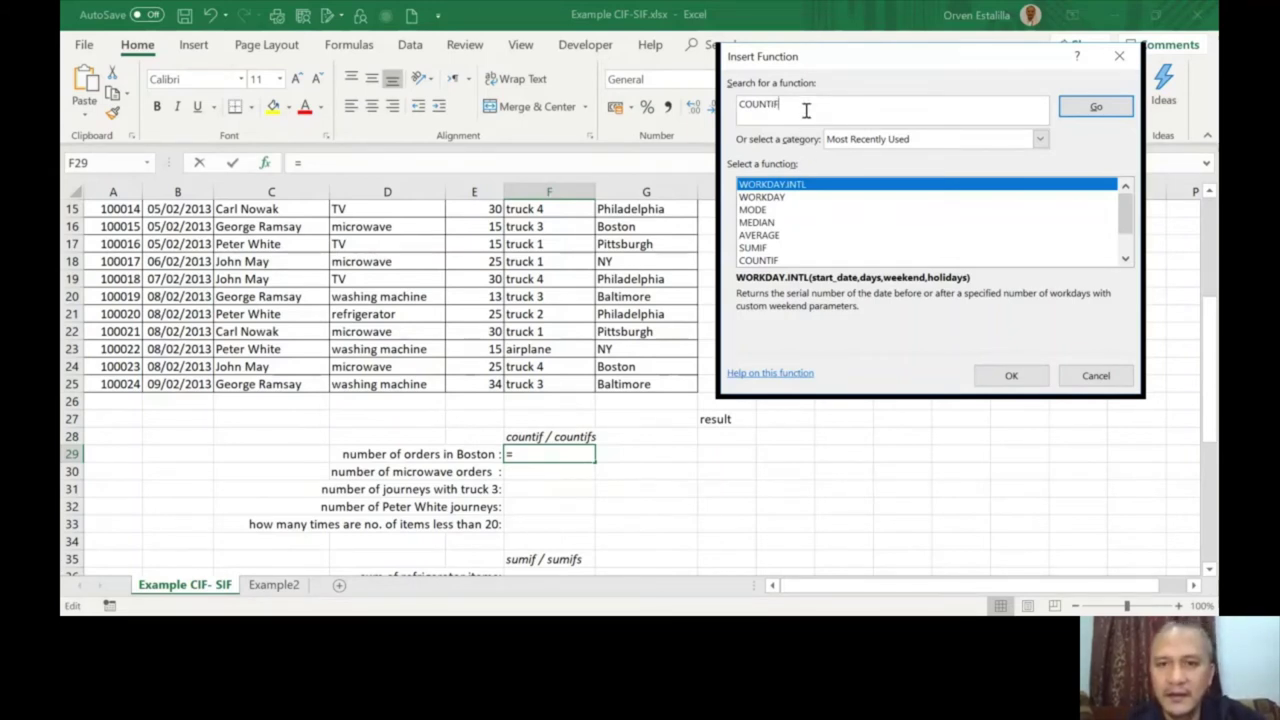
left_click(1096, 106)
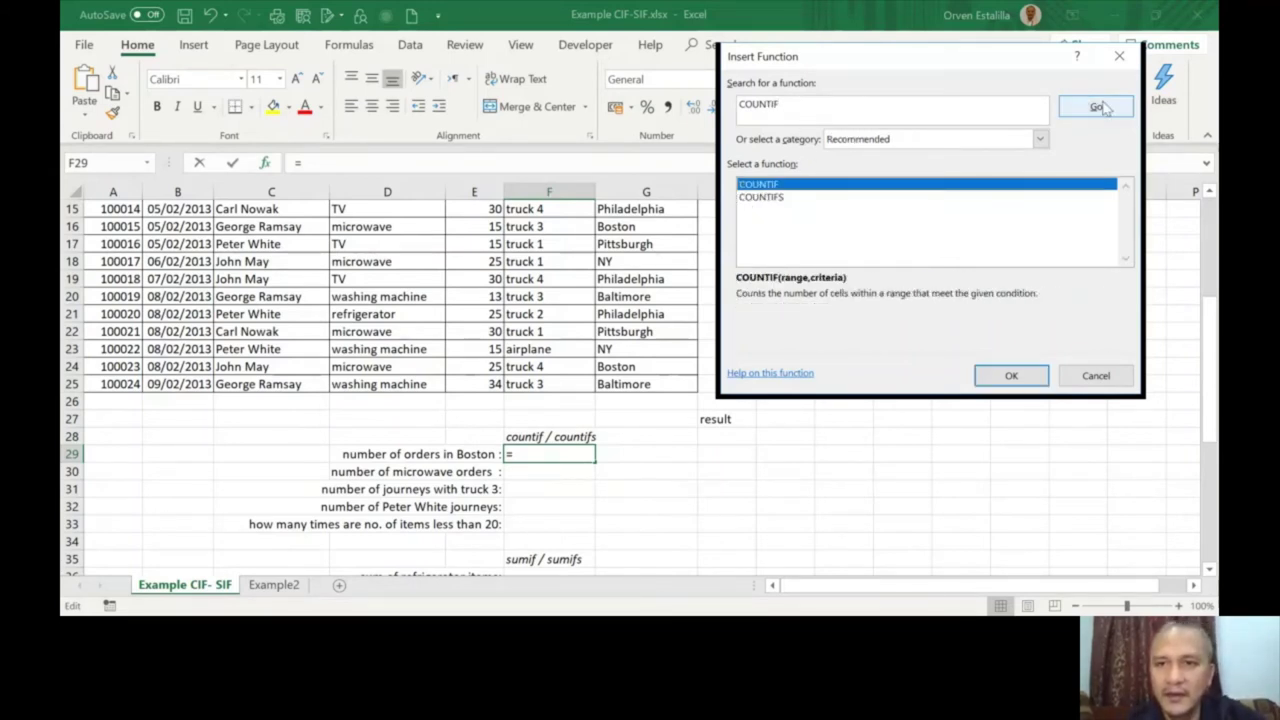
Insert COUNTIF into F29 with "Boston" as the quoted criterion, leaving the range empty
double_click(771, 190)
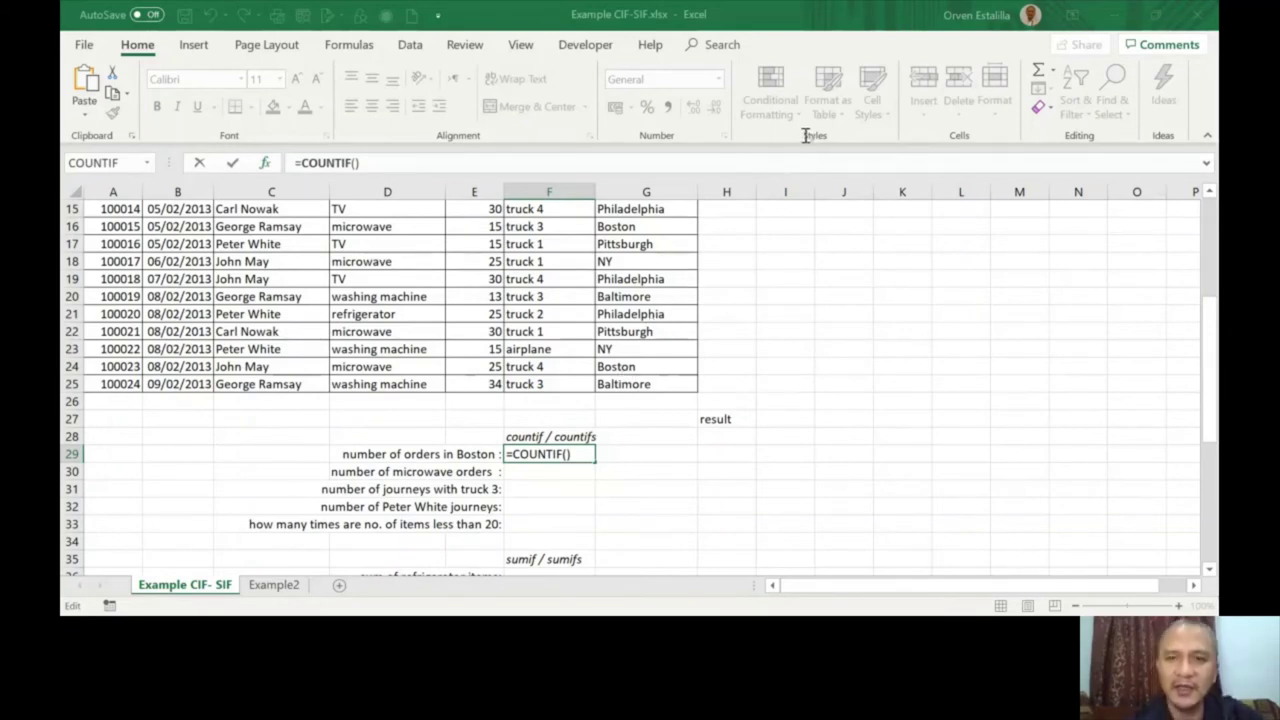
type(",Boston")
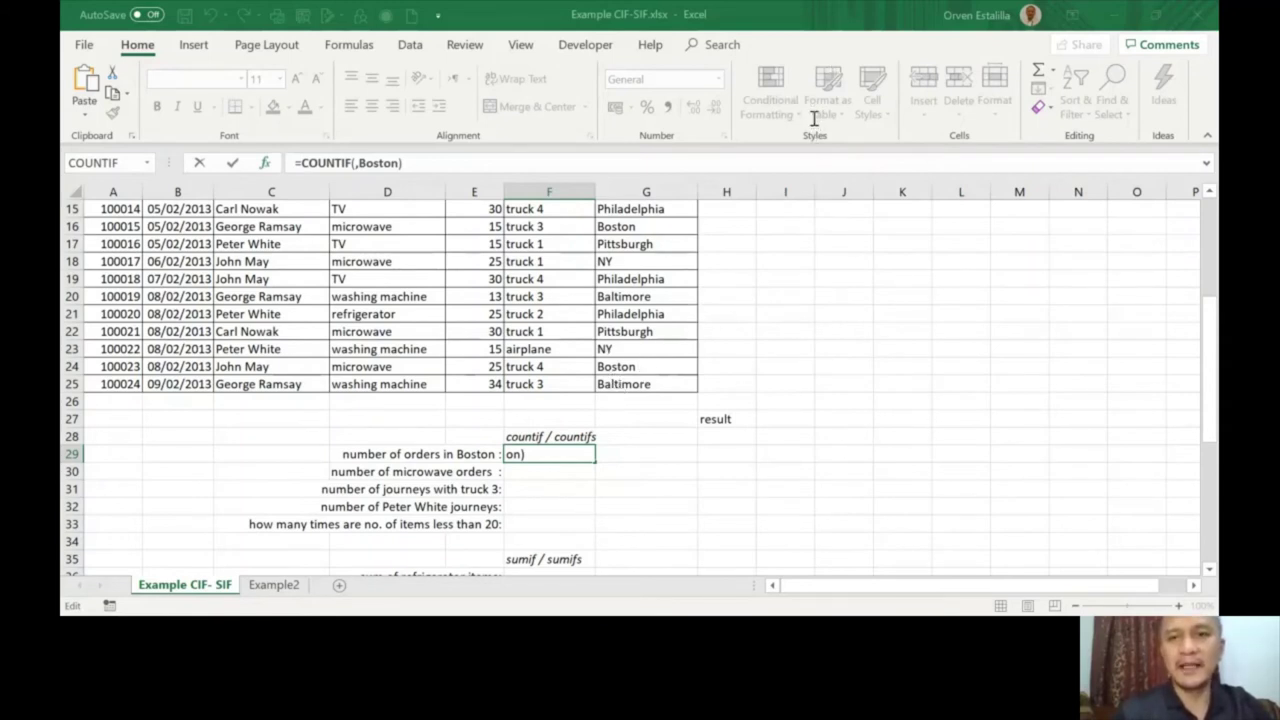
type("\"")
key("Left")
key("Left")
key("Left")
key("Left")
key("Left")
key("Left")
key("Left")
type("\"")
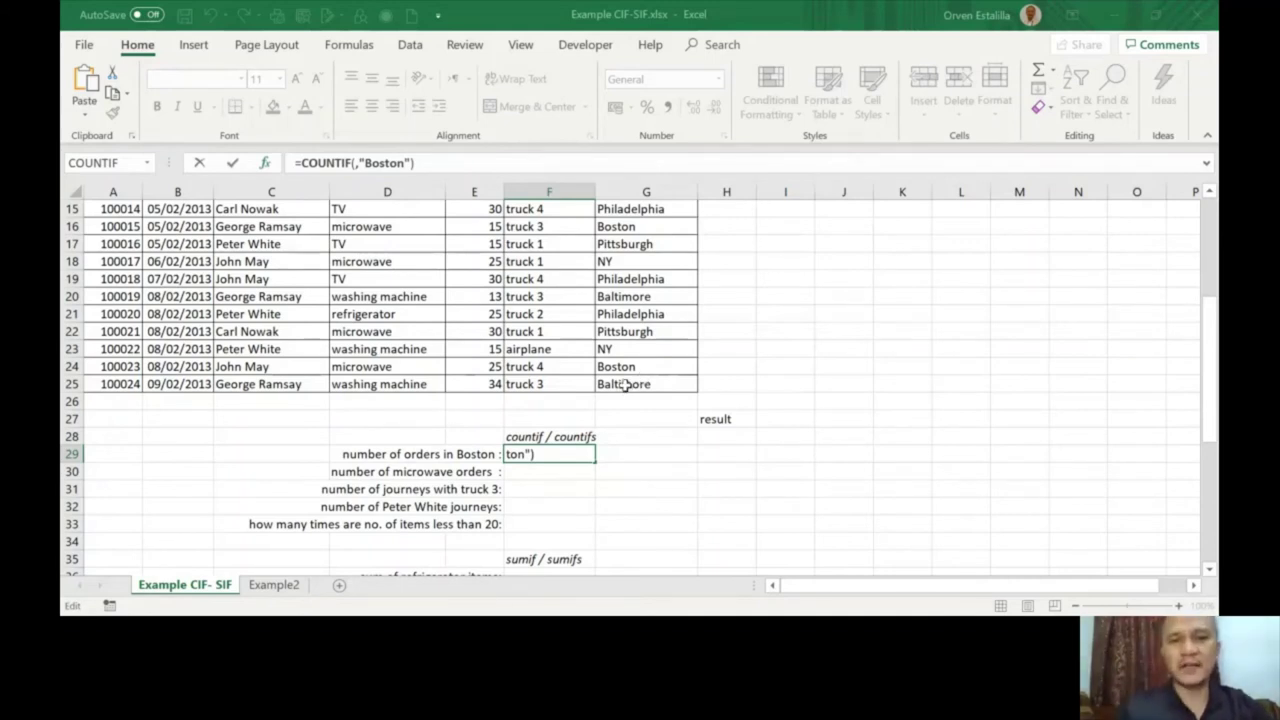
Set the COUNTIF range to G2:G25 in the Destination column, replacing a wrong first selection
left_click_drag(623, 386, 627, 246)
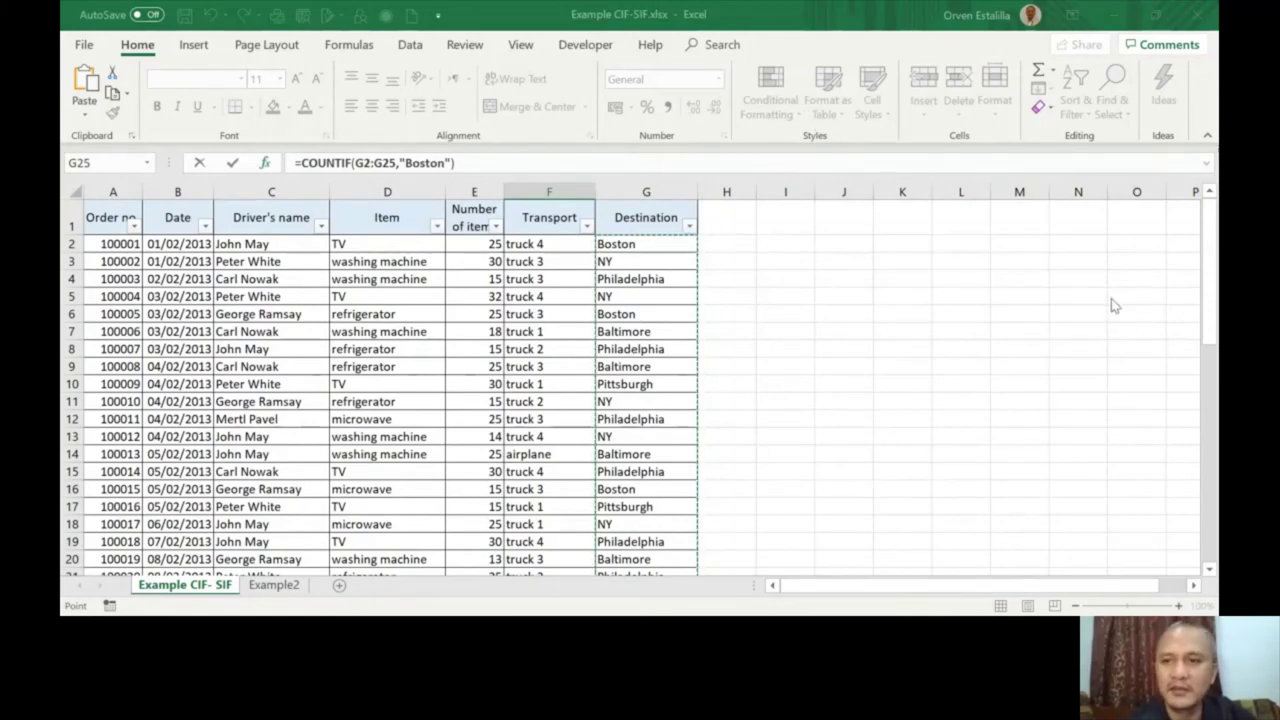
key("BackSpace")
key("BackSpace")
key("BackSpace")
key("BackSpace")
key("BackSpace")
key("BackSpace")
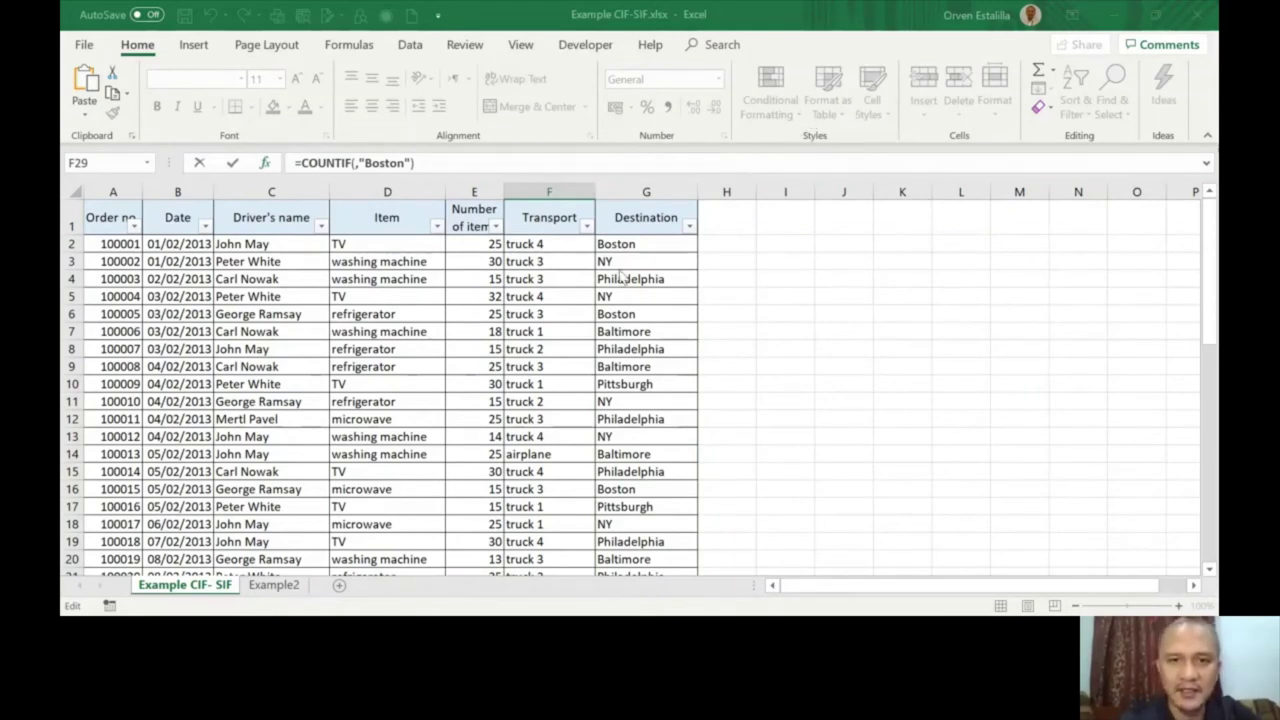
left_click_drag(604, 244, 651, 534)
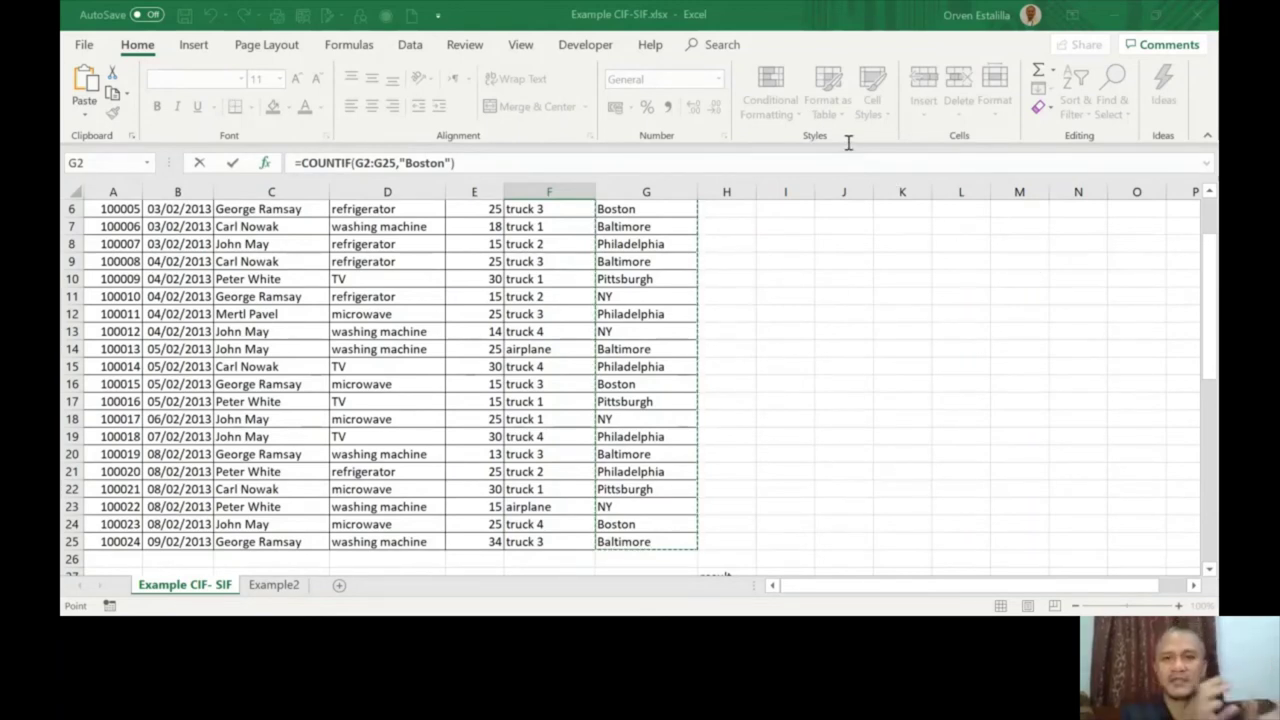
key("F2")
Commit =COUNTIF(G2:G25,"Boston") in F29, check its arguments via More Functions, then select G29
key("ctrl+Return")
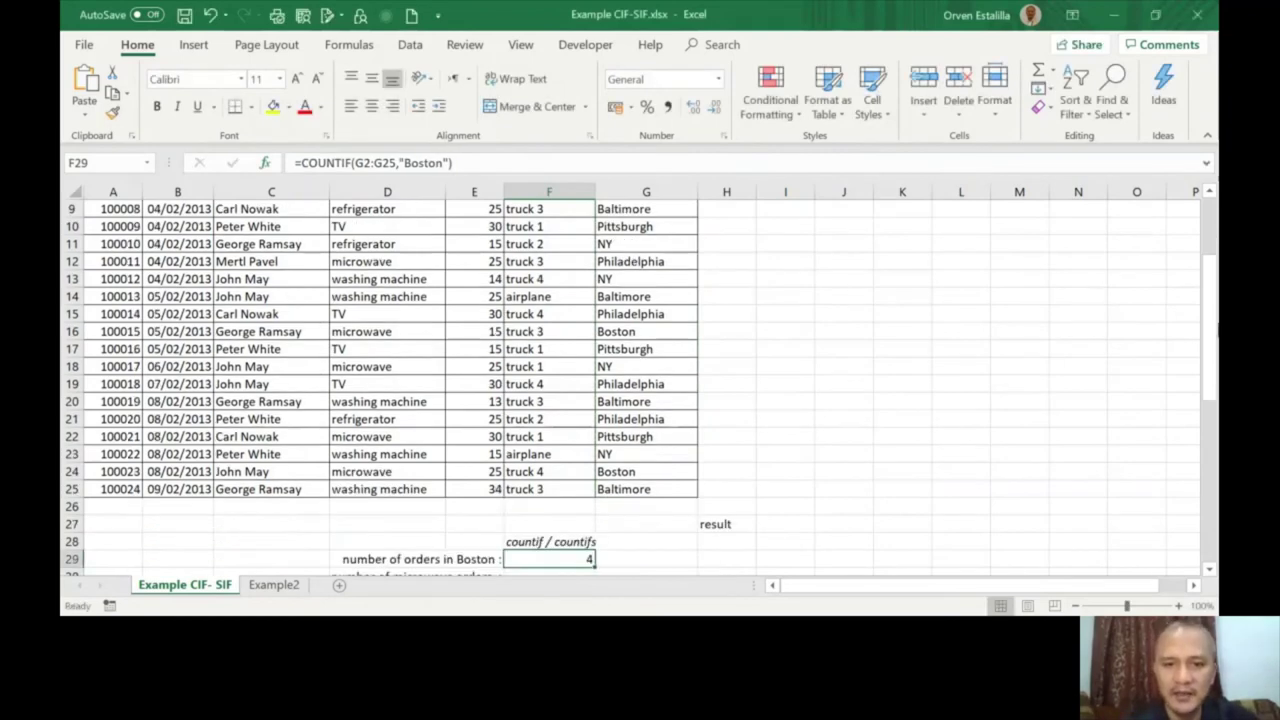
left_click_drag(1212, 285, 1210, 230)
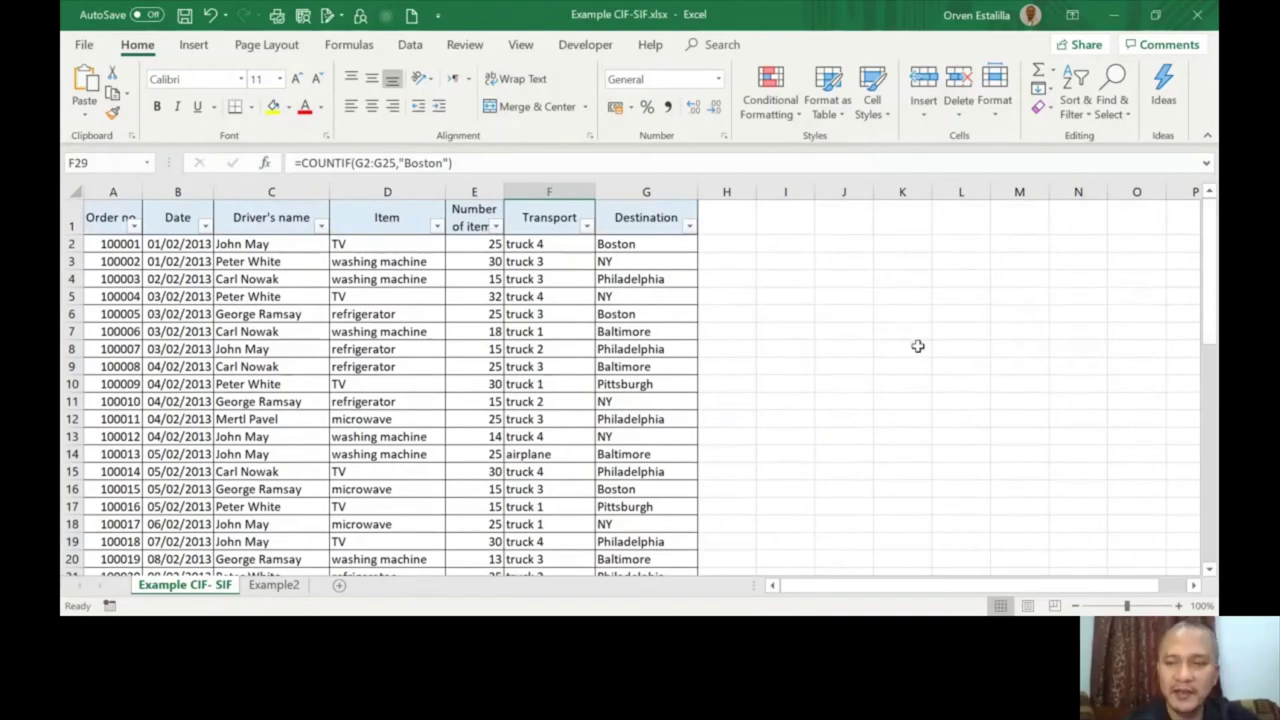
left_click_drag(1212, 277, 1211, 302)
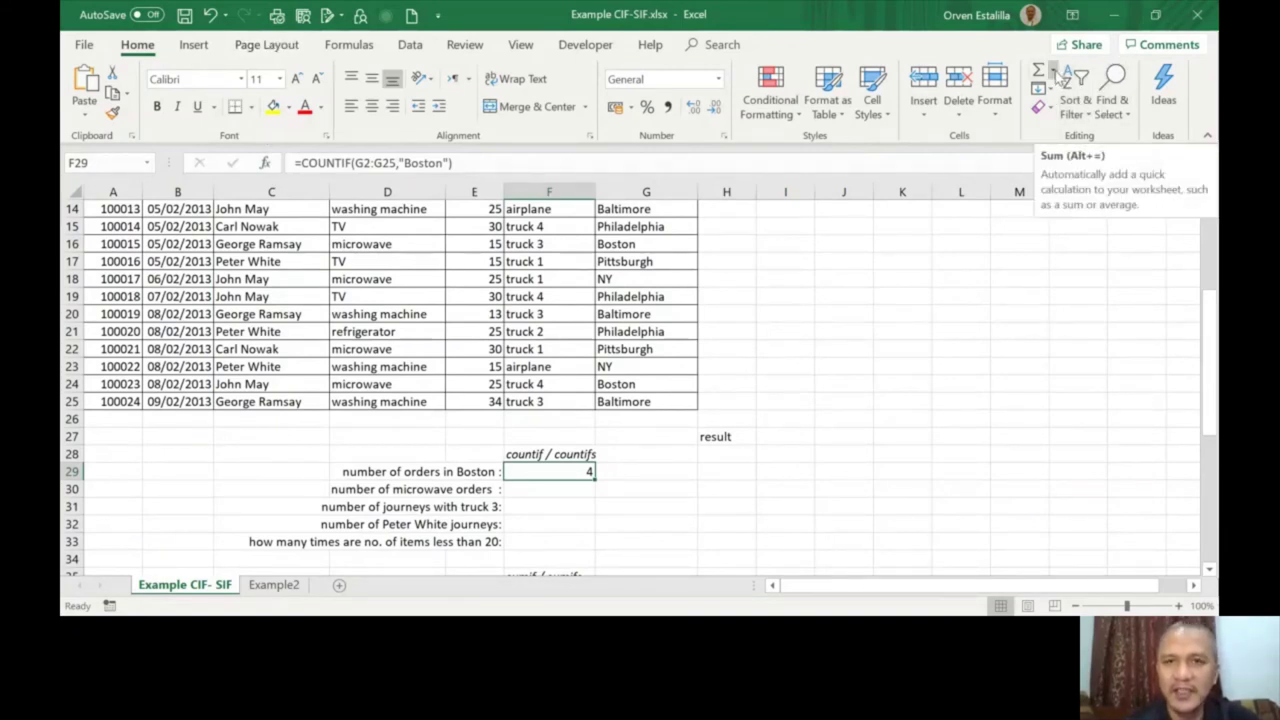
left_click(1053, 74)
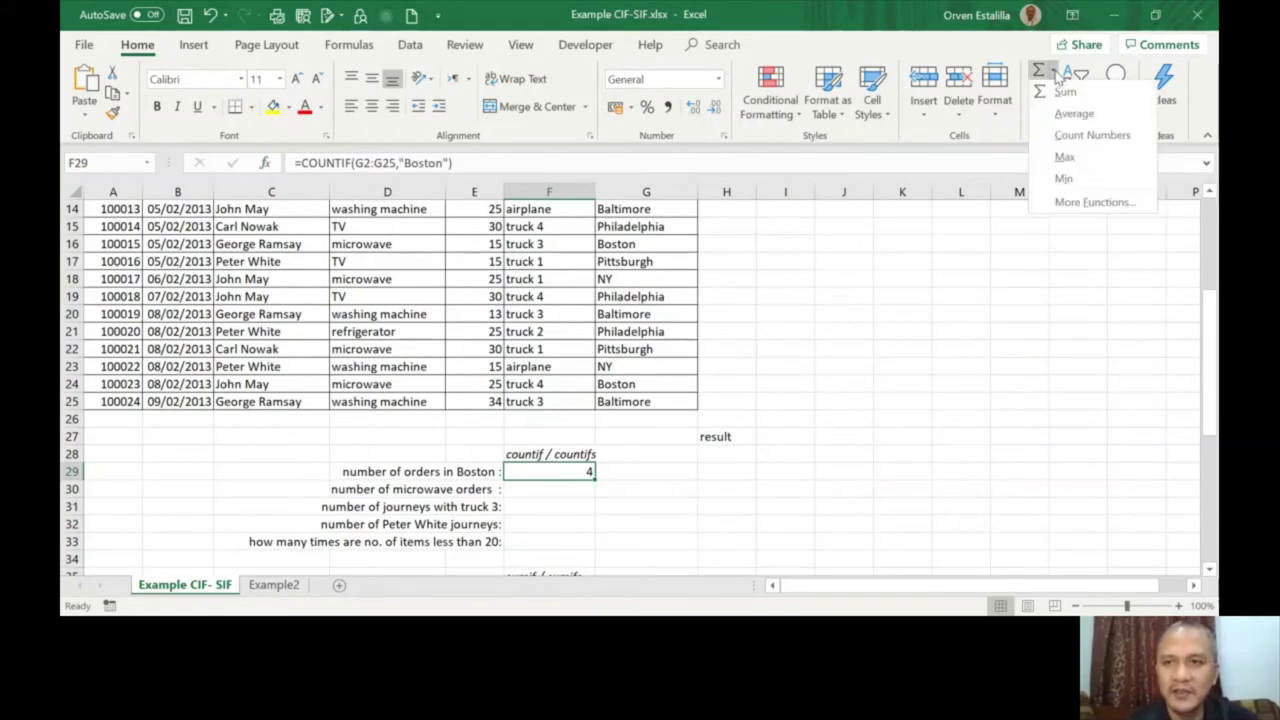
left_click(1068, 203)
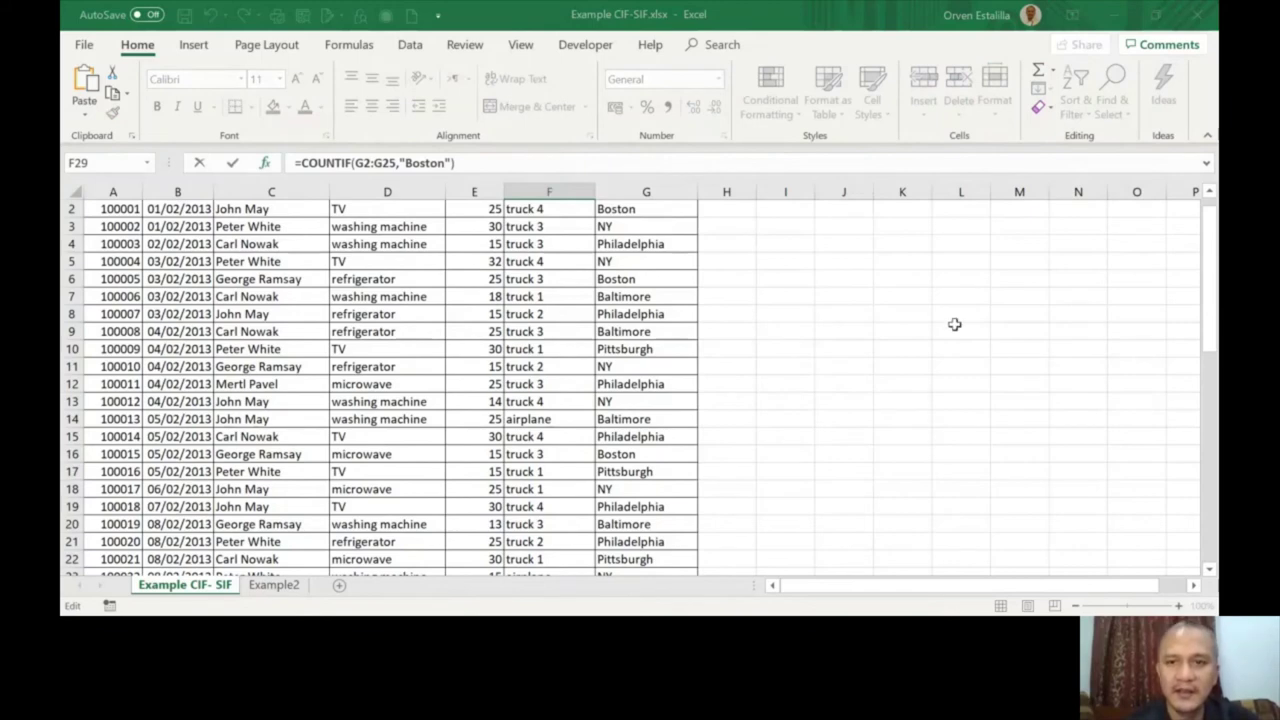
key("Return")
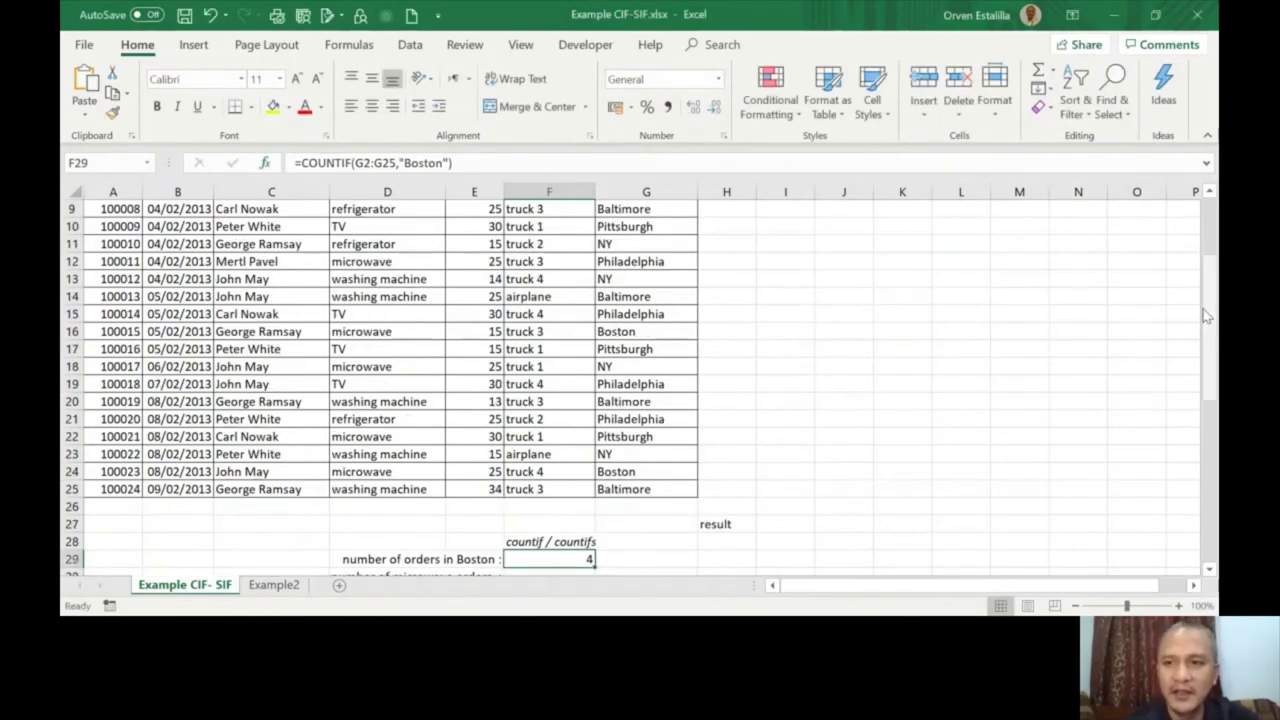
left_click_drag(1210, 295, 1210, 315)
left_click(660, 456)
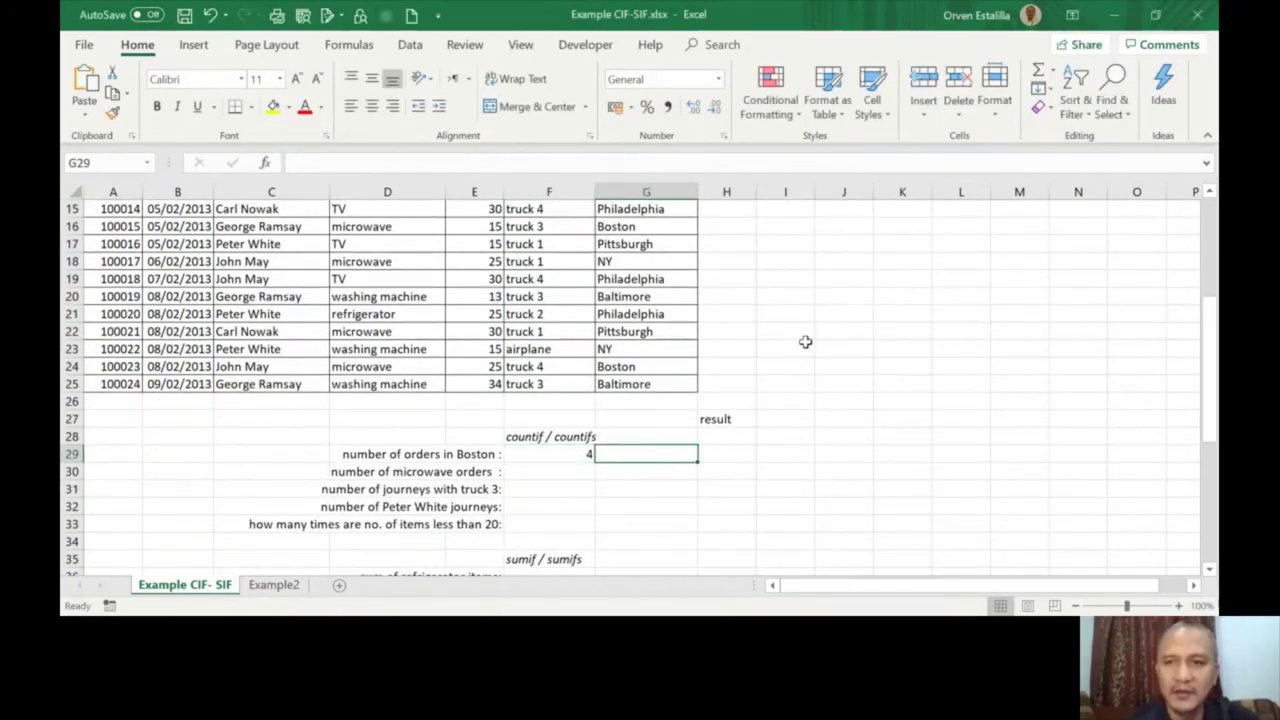
Start a function in G29 from AutoSum > More Functions with the category set to All
left_click(1055, 76)
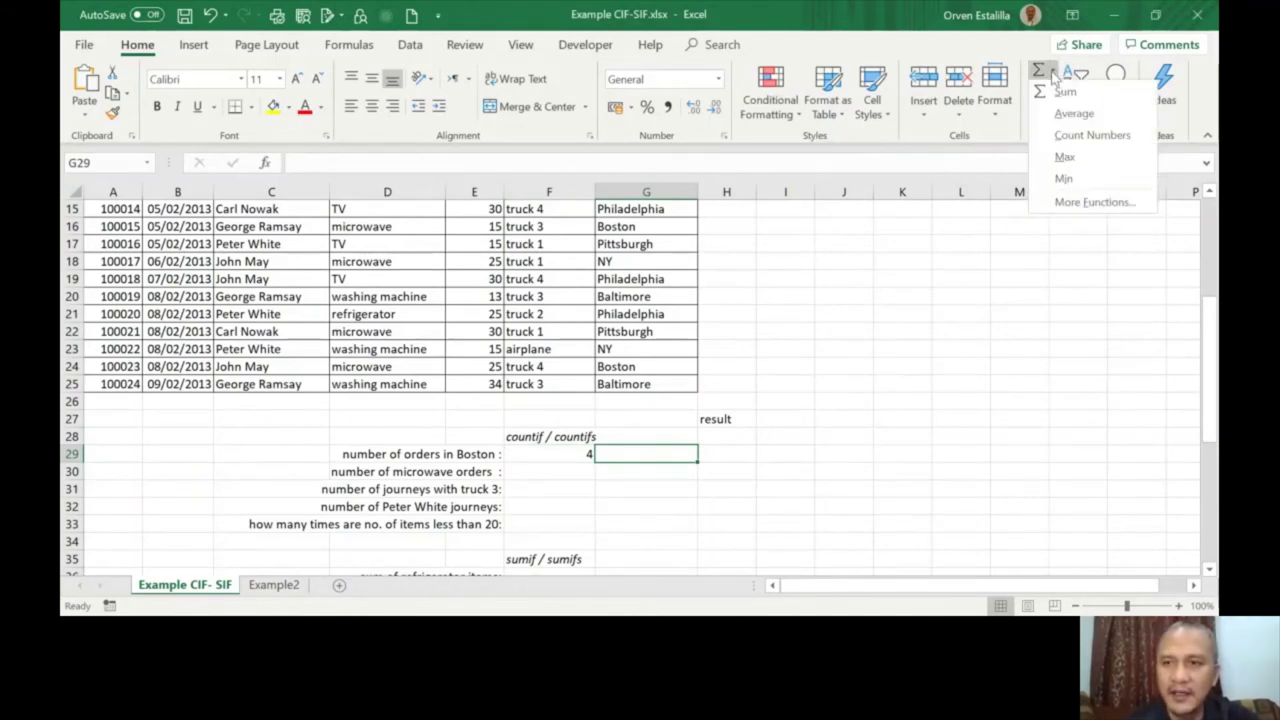
left_click(1078, 203)
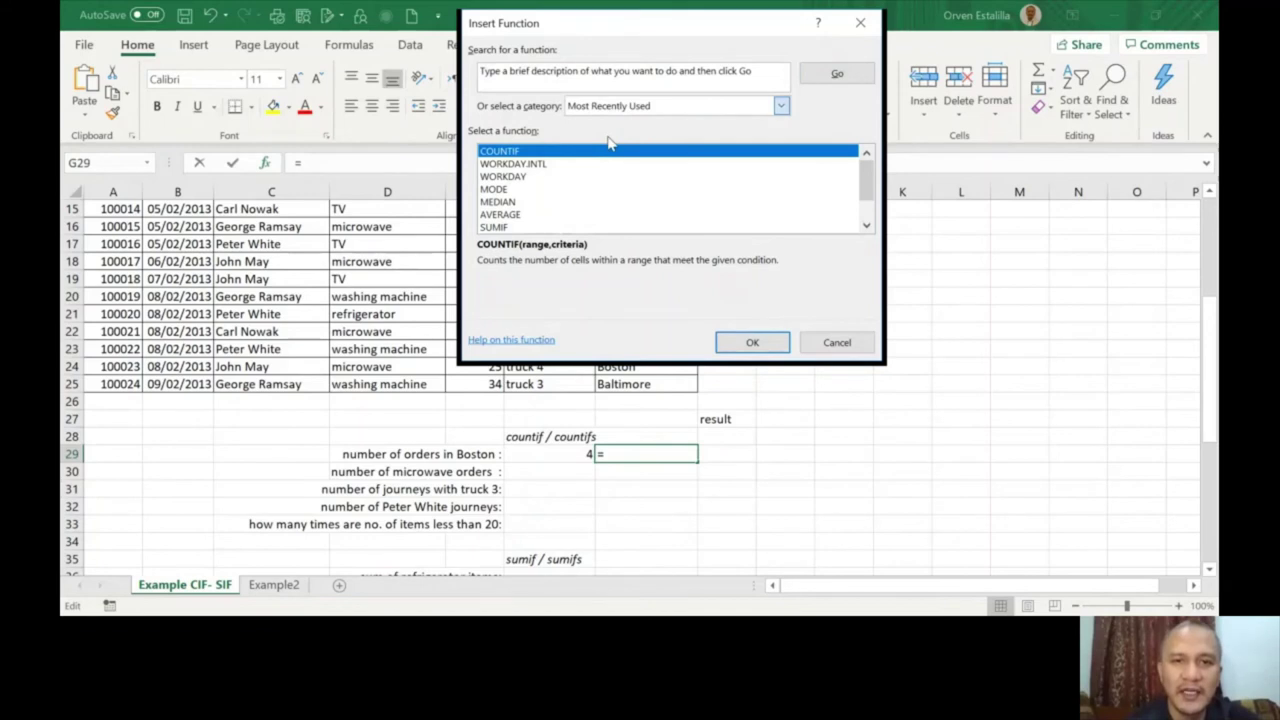
key("Down")
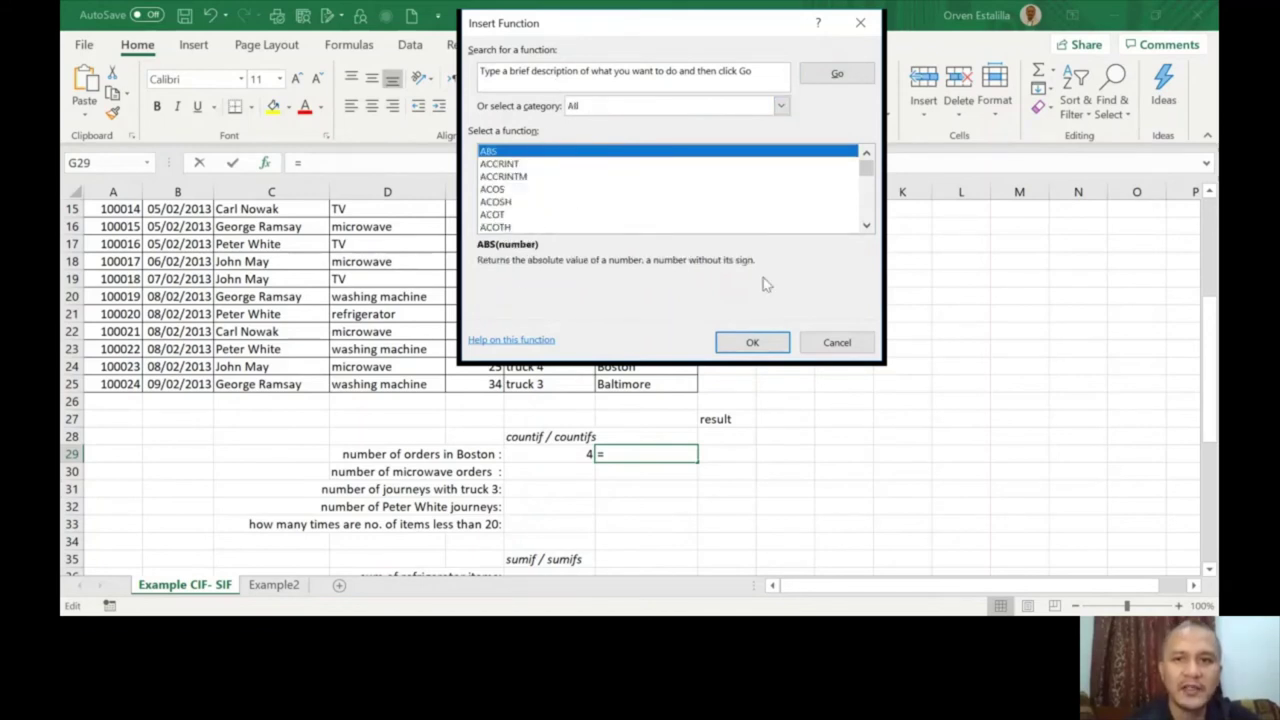
mouse_move(866, 166)
left_mouse_down()
mouse_move(873, 183)
mouse_move(866, 158)
left_mouse_up()
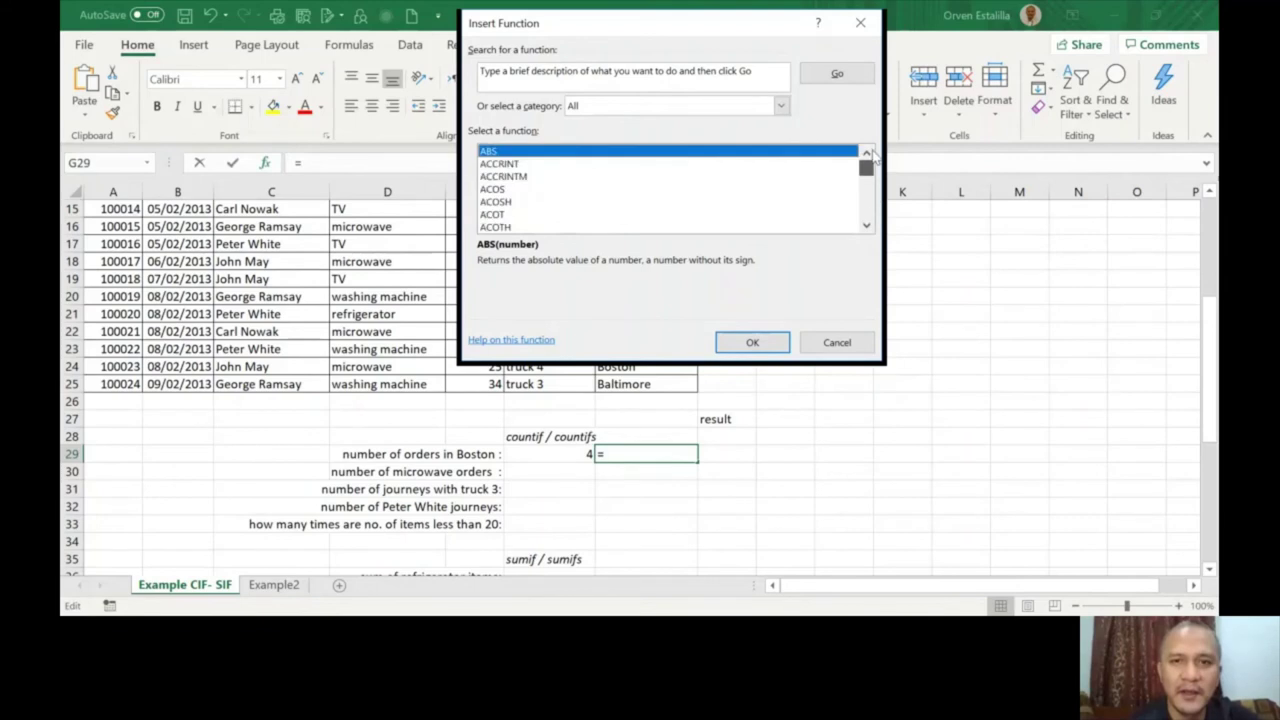
left_click(517, 76)
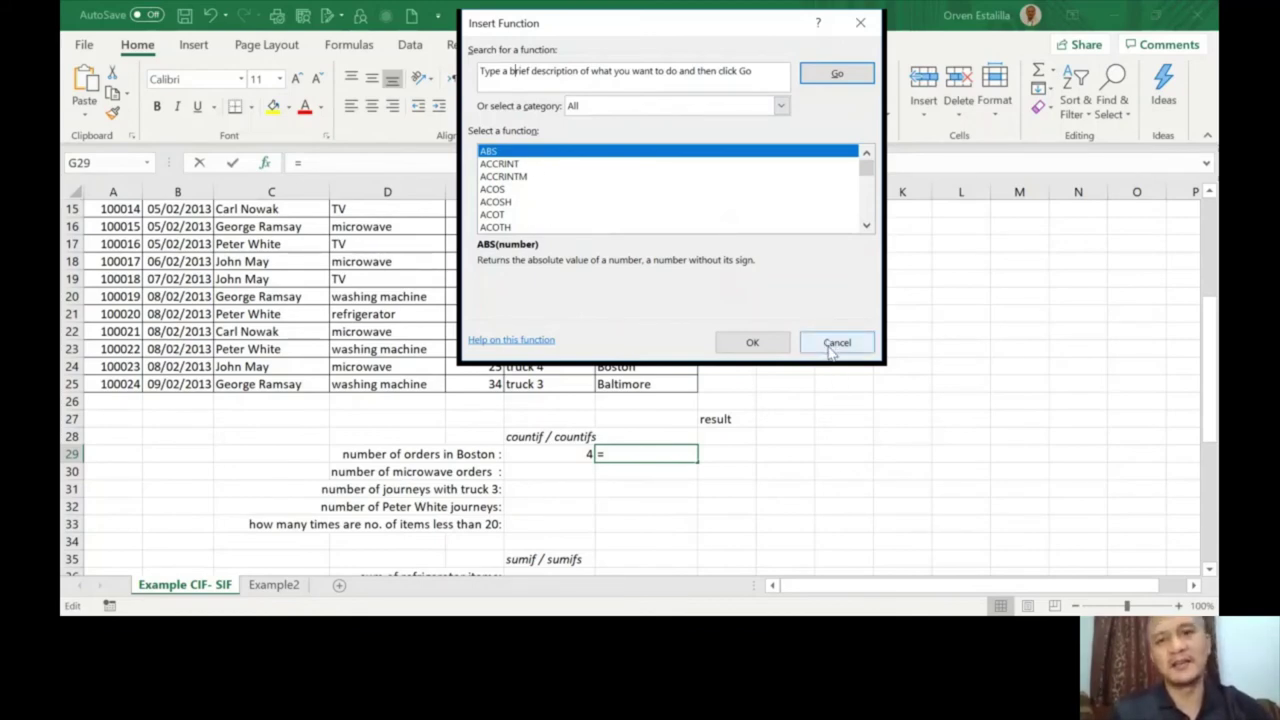
Switch to Photos showing 2.JPG, the annotated COUNTIF arguments screenshot for G2:G25 and Boston
key("alt+Tab")
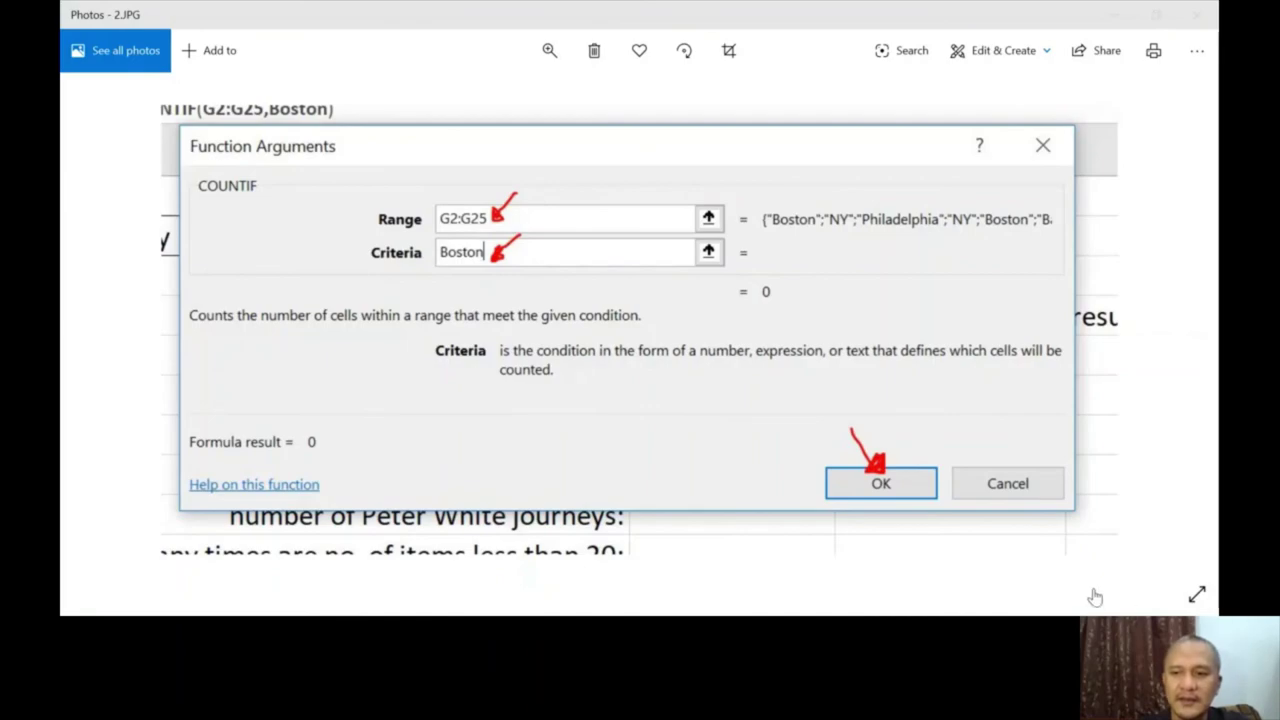
Back in Excel, enter =countif(g2:g25, in G29 with no criterion, which returns 0
key("alt+Tab")
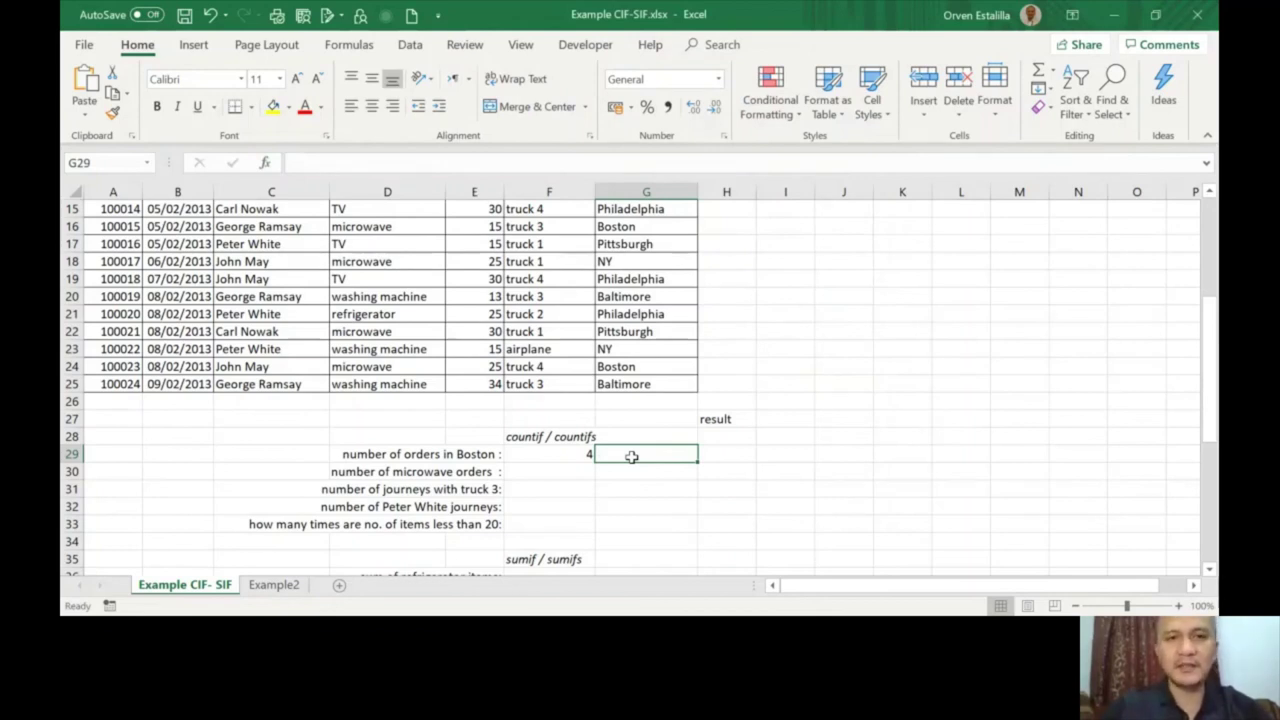
type("=")
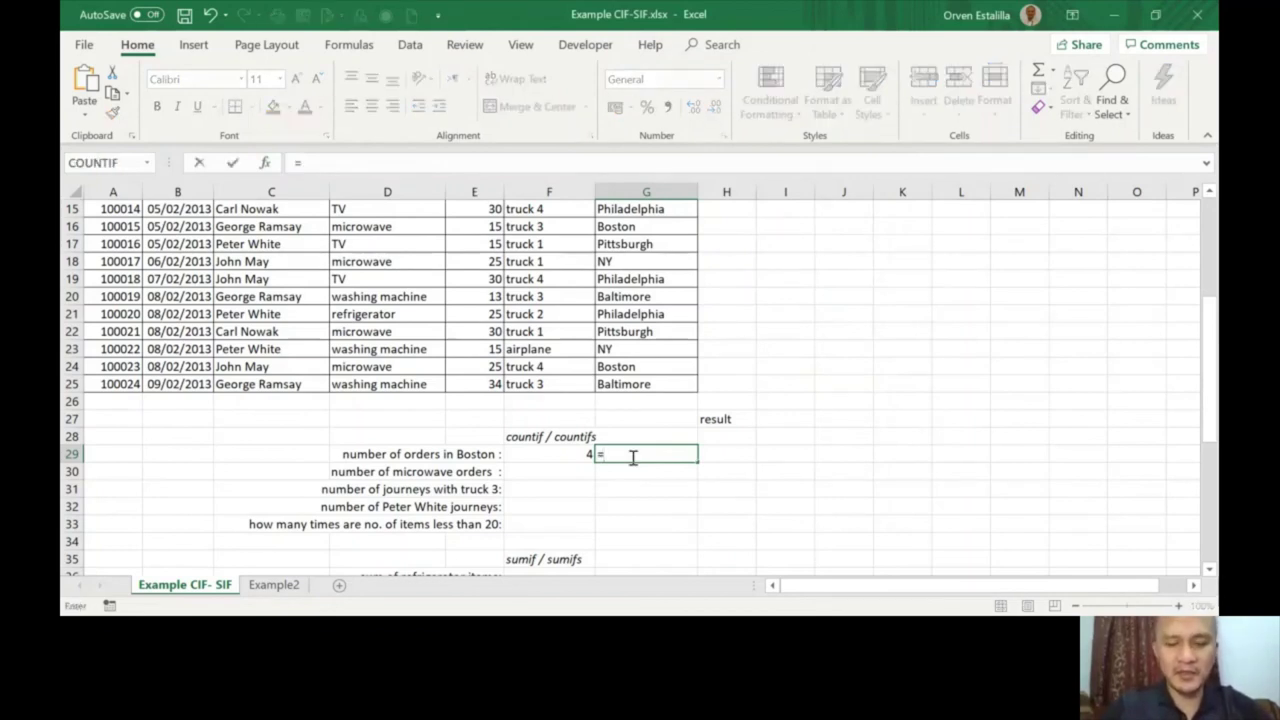
type("countif(")
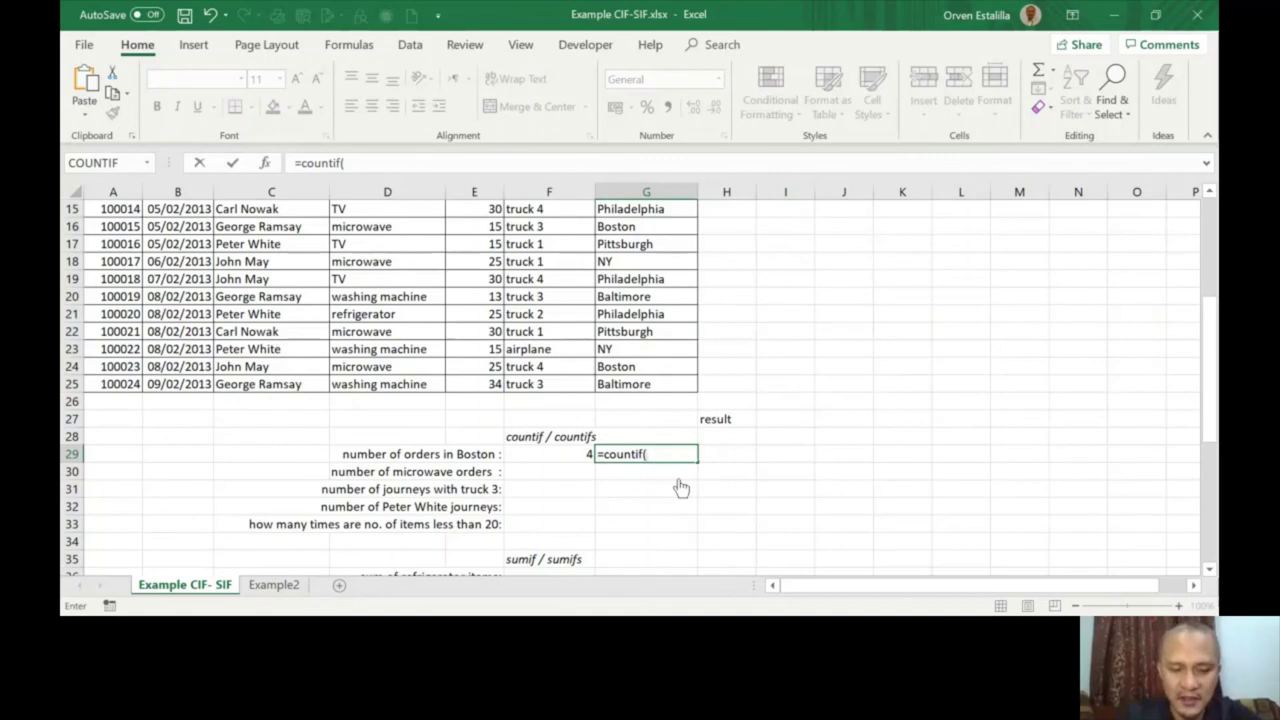
type("g2")
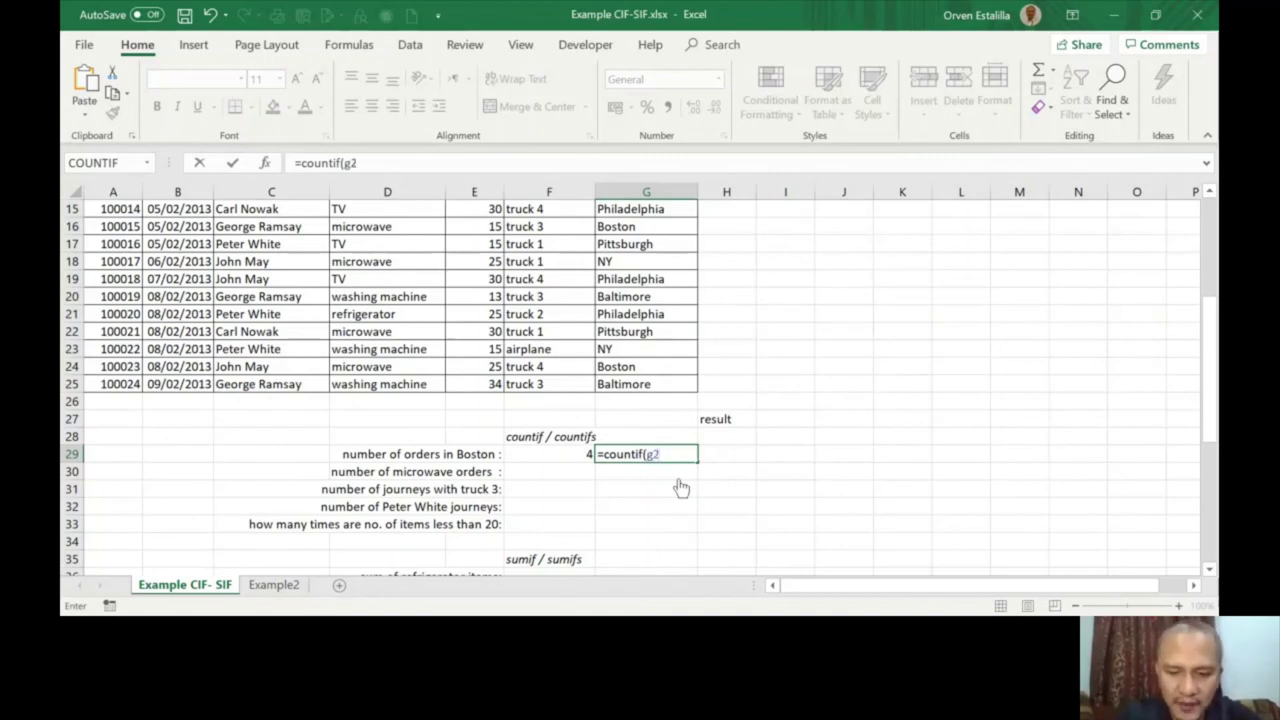
type(":g25")
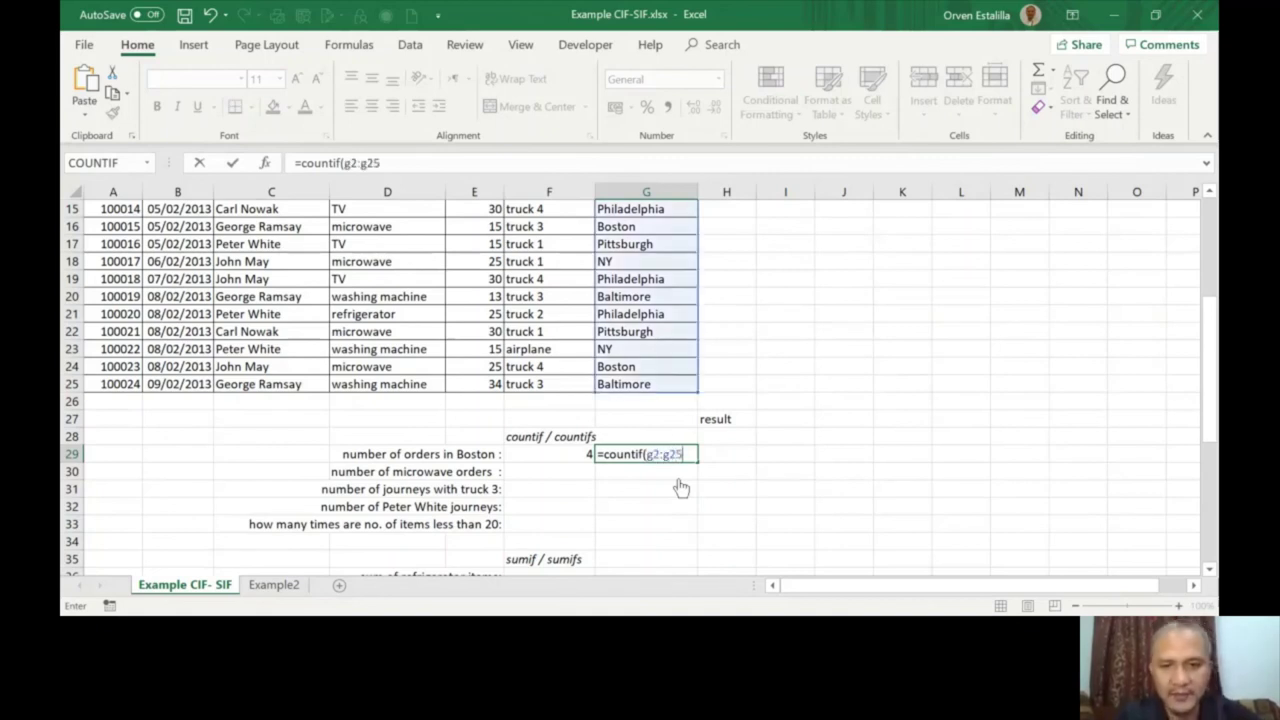
type(",")
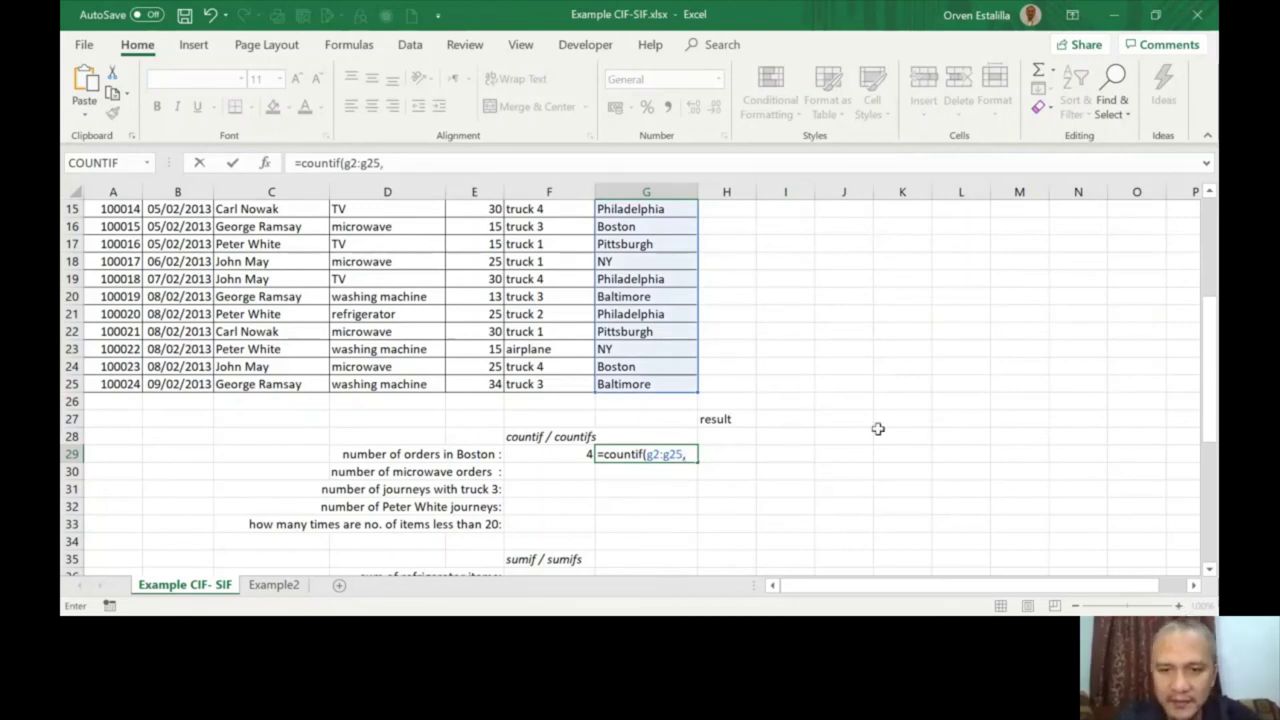
key("Return")
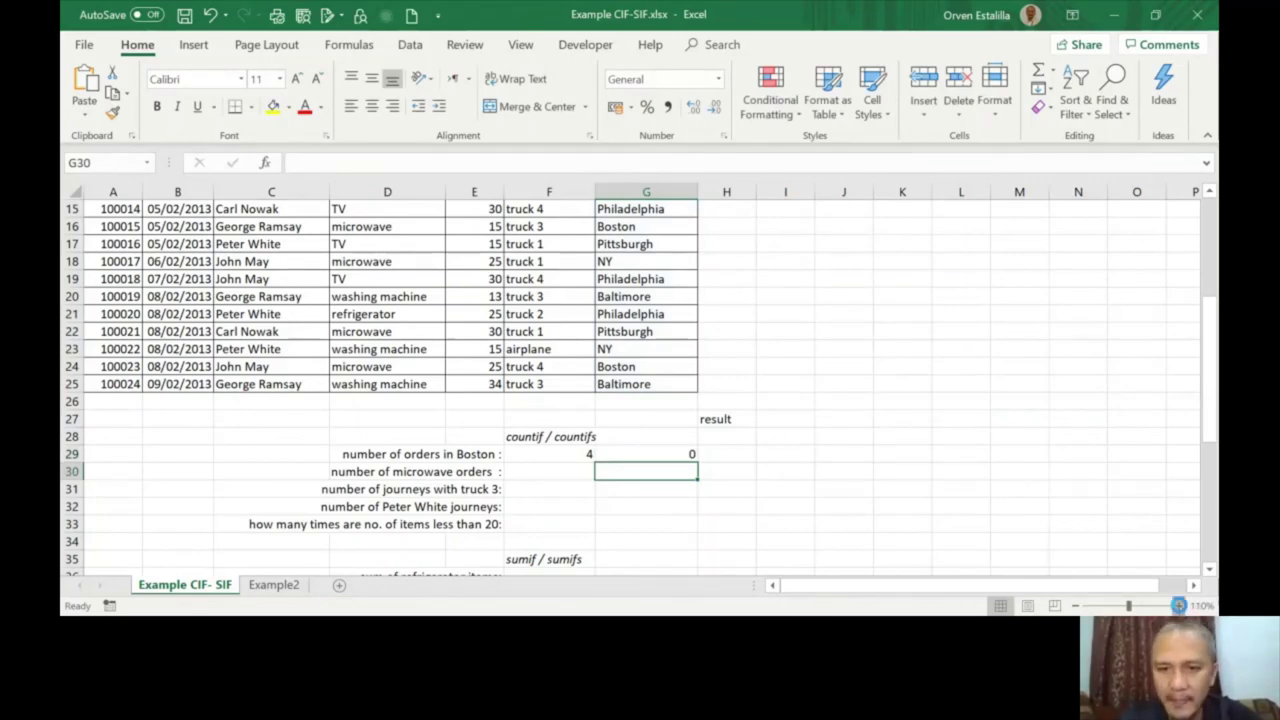
Zoom to 150% and edit G29 to =COUNTIF(G2:G25,"Boston") so it returns 4
left_click(1179, 605)
left_click(1179, 605)
left_click(1179, 605)
left_click(1179, 605)
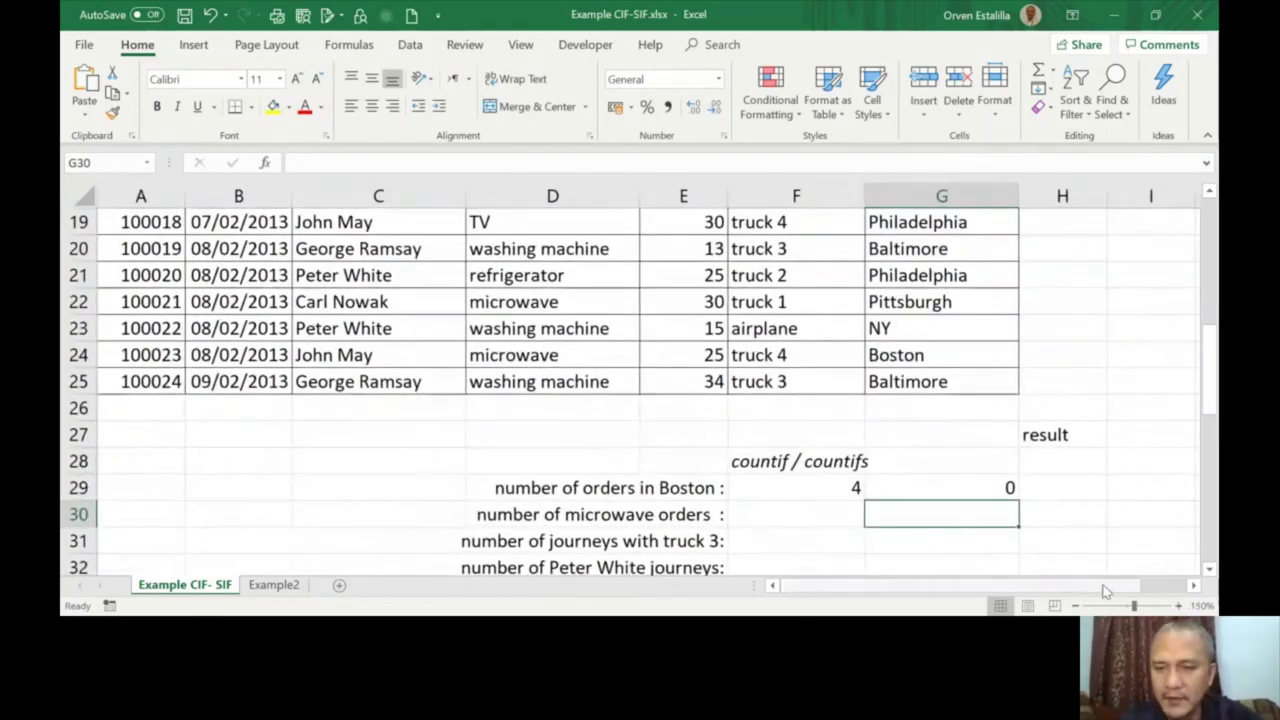
left_click_drag(1105, 591, 1130, 590)
left_click_drag(1212, 372, 1214, 395)
left_click(854, 325)
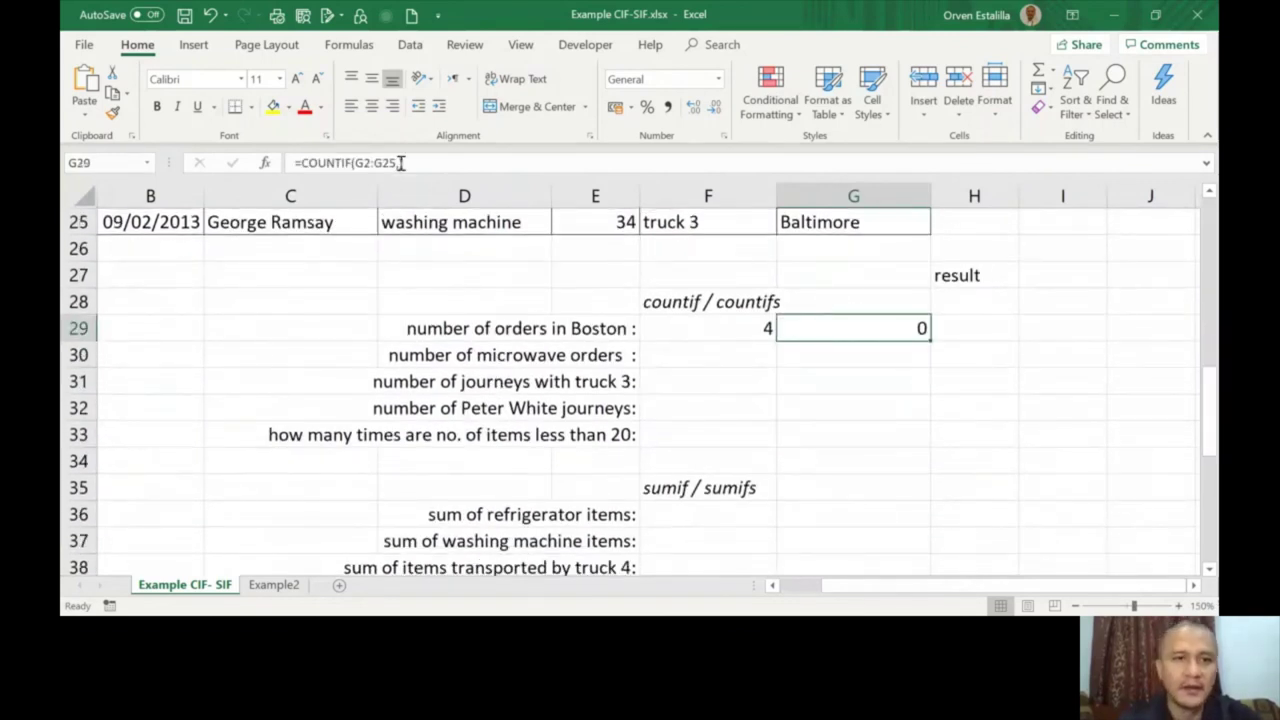
left_click(399, 163)
type(",")
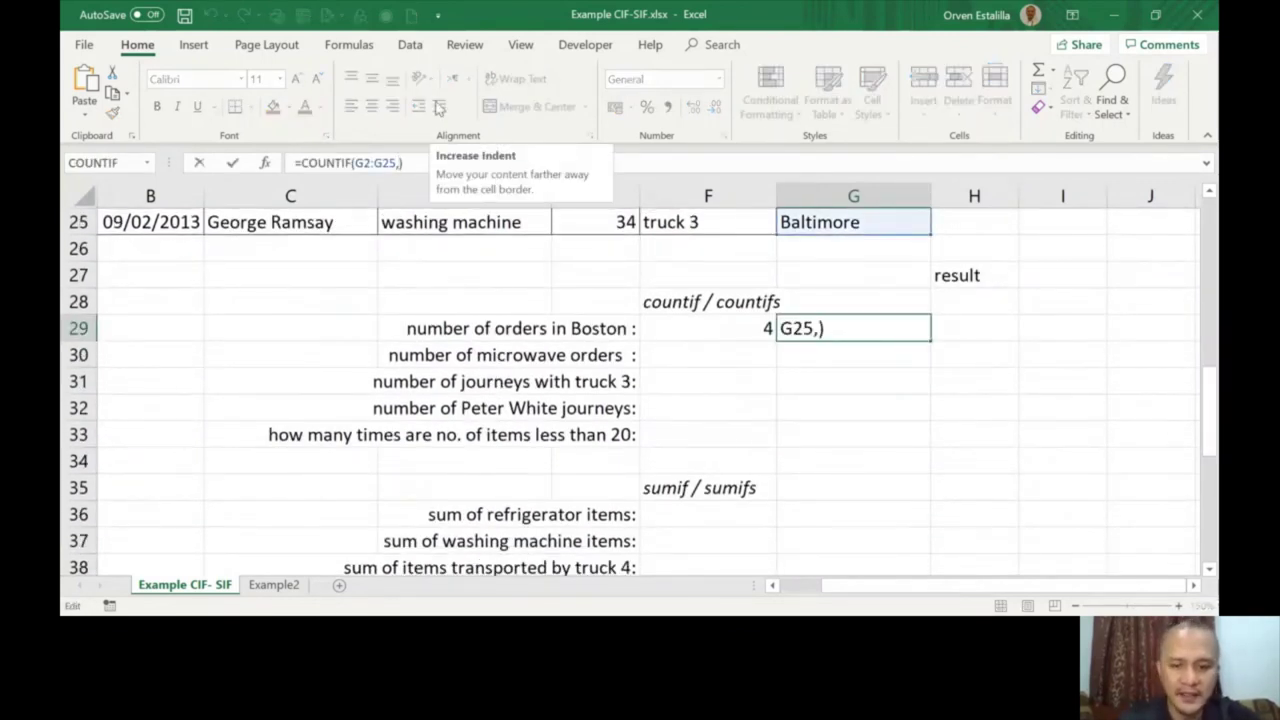
type("\"Boston")
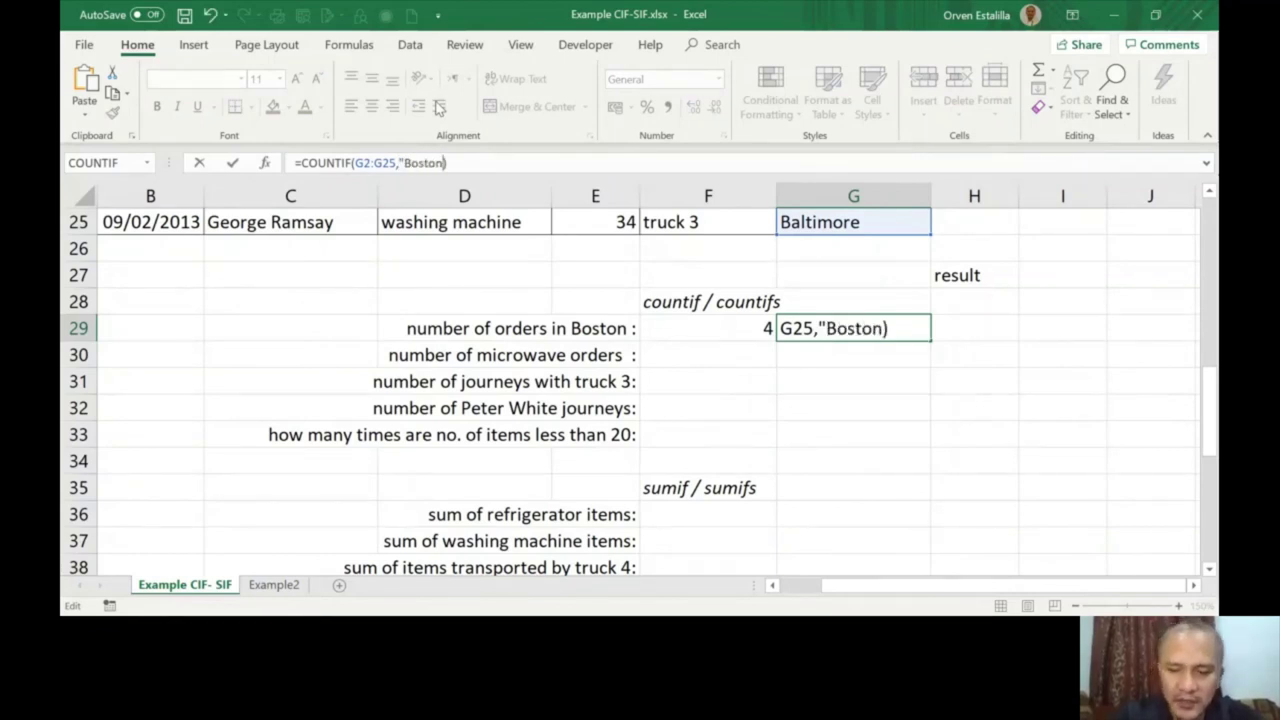
type("\"")
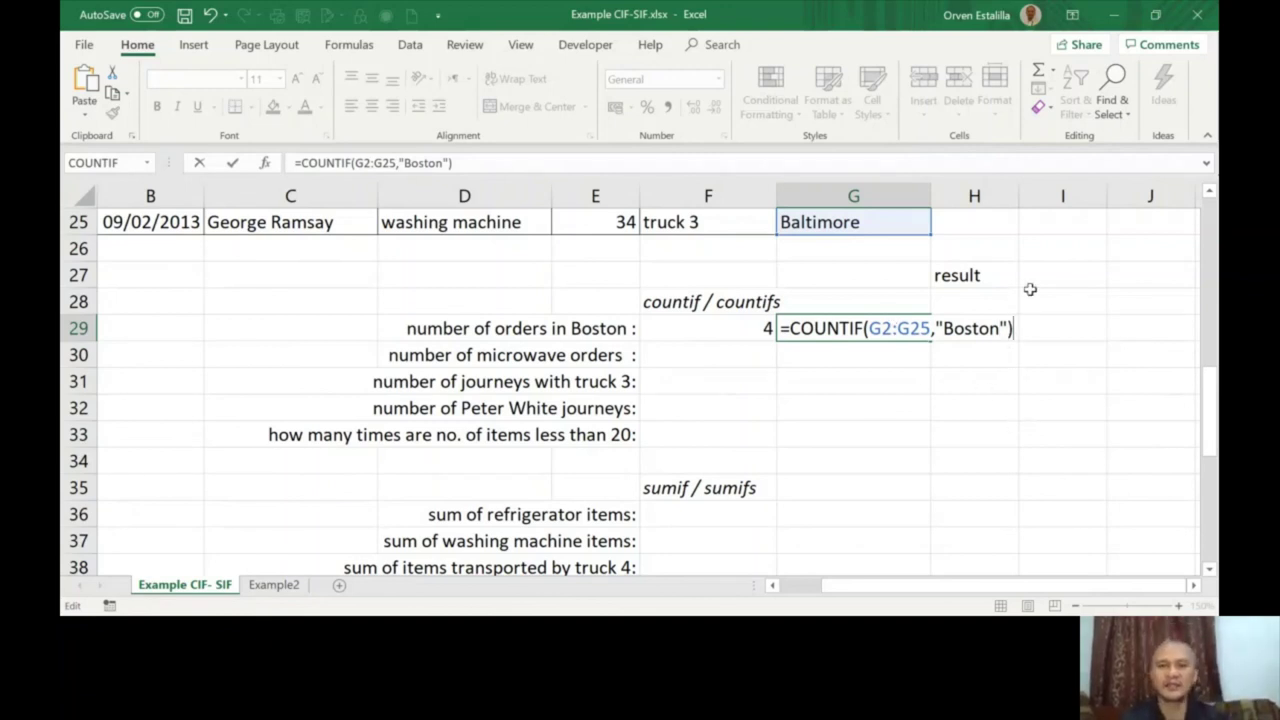
key("Return")
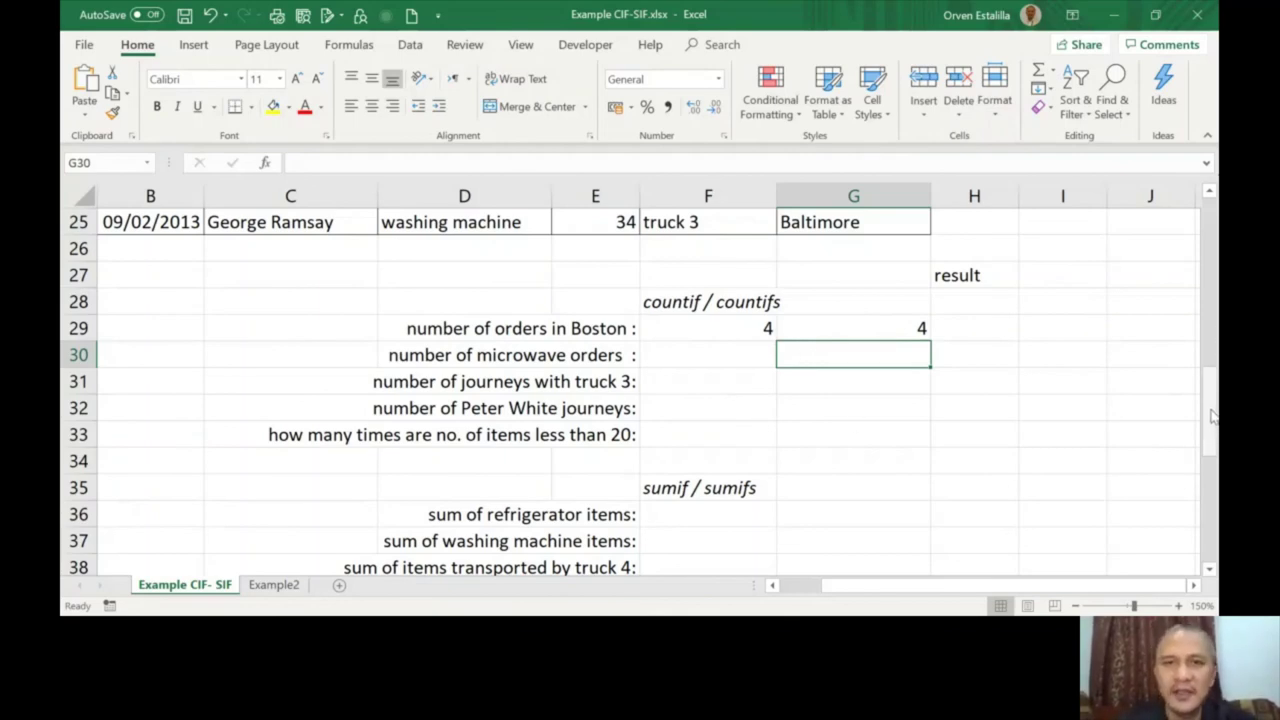
left_click_drag(1213, 416, 1075, 455)
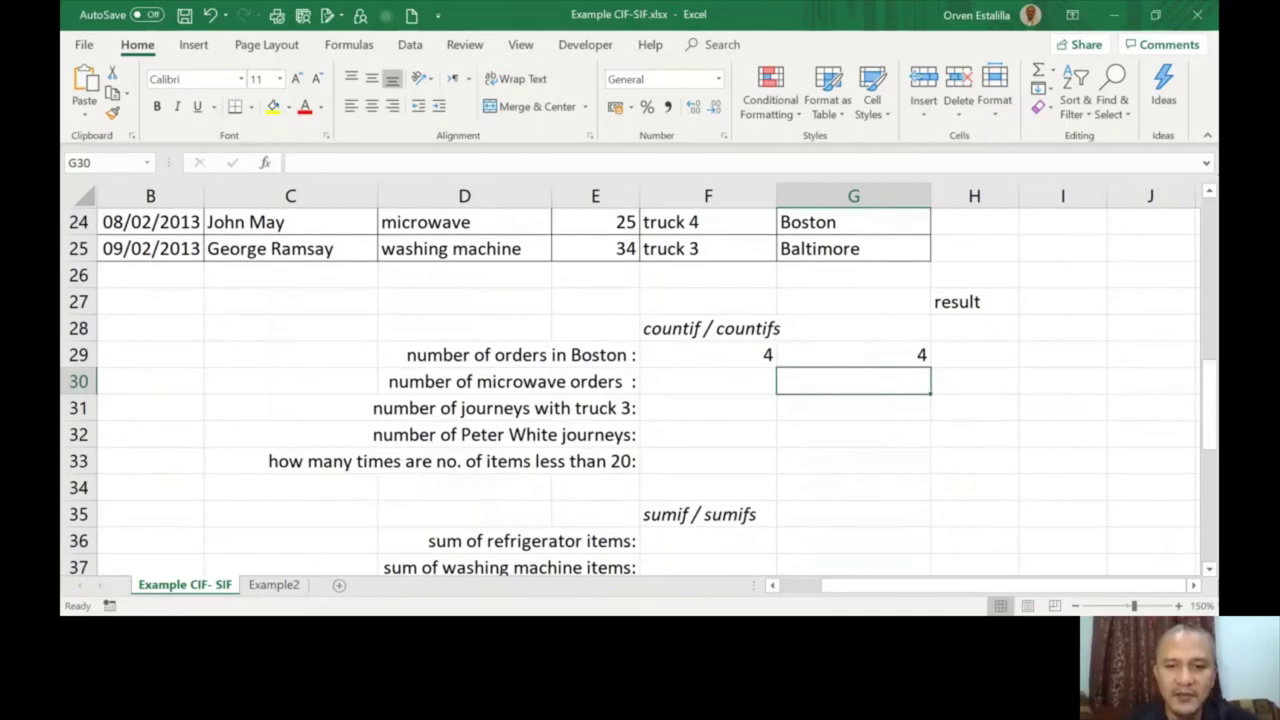